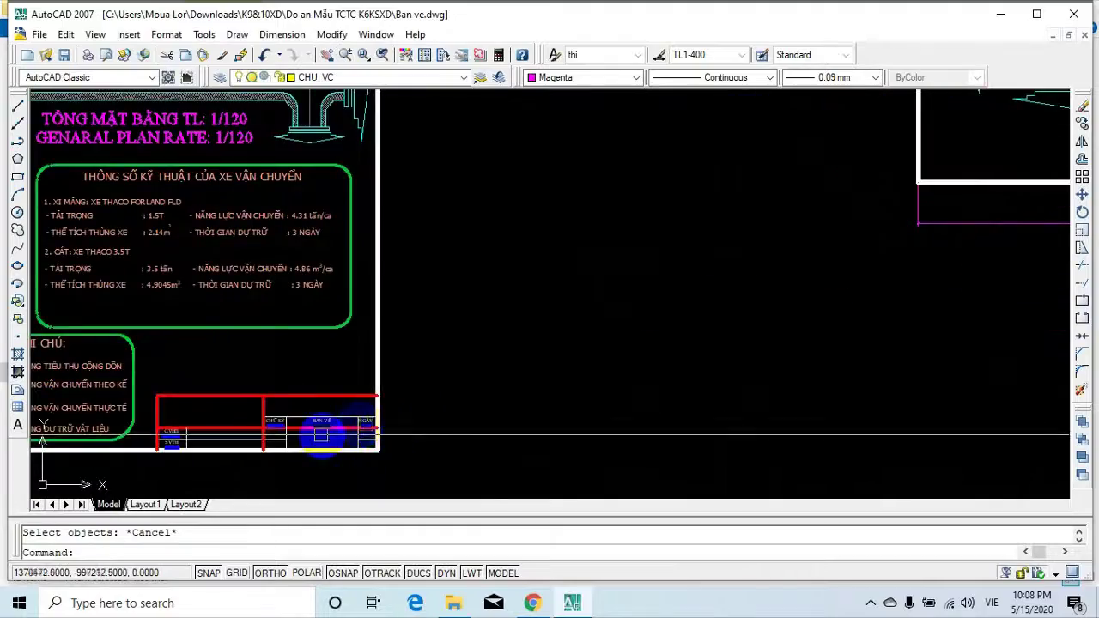
Inspect the title blocks on the transport, general plan and foundation construction sheets.
{"action": "scroll", "coordinate": [466, 436], "scroll_direction": "up", "scroll_amount": 2}
{"action": "scroll", "coordinate": [656, 356], "scroll_direction": "down", "scroll_amount": 5}
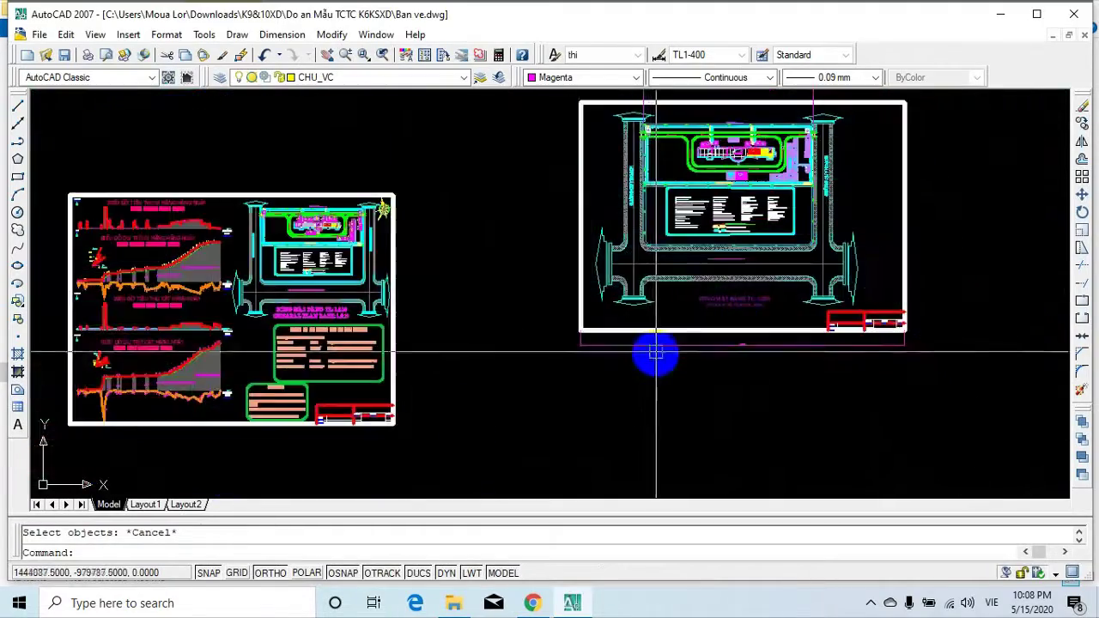
{"action": "scroll", "coordinate": [672, 311], "scroll_direction": "up", "scroll_amount": 4}
{"action": "scroll", "coordinate": [669, 276], "scroll_direction": "up", "scroll_amount": 3}
{"action": "scroll", "coordinate": [666, 318], "scroll_direction": "down", "scroll_amount": 3}
{"action": "scroll", "coordinate": [507, 318], "scroll_direction": "down", "scroll_amount": 2}
{"action": "scroll", "coordinate": [289, 285], "scroll_direction": "up", "scroll_amount": 3}
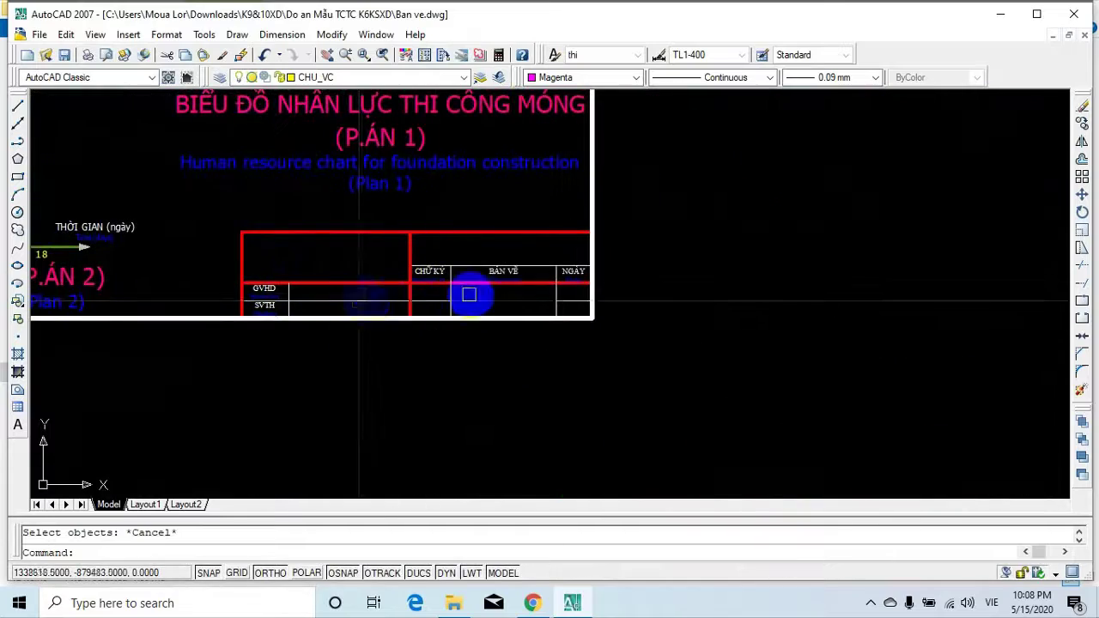
{"action": "scroll", "coordinate": [436, 322], "scroll_direction": "up", "scroll_amount": 3}
{"action": "scroll", "coordinate": [436, 331], "scroll_direction": "down", "scroll_amount": 4}
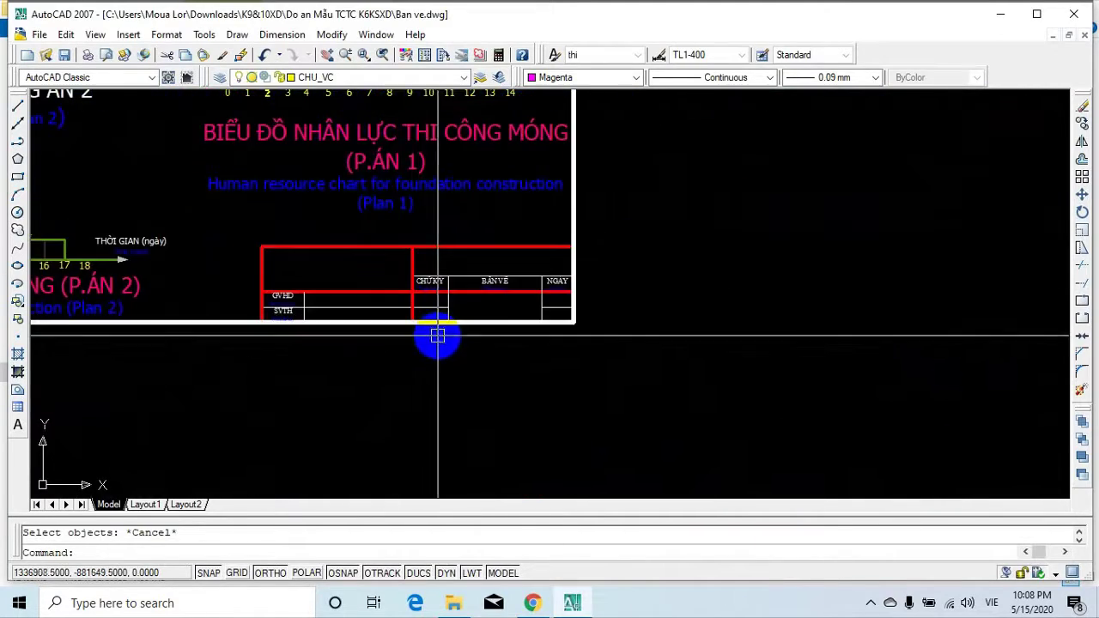
{"action": "middle_click_drag", "start_coordinate": [525, 323], "coordinate": [643, 348]}
{"action": "middle_click_drag", "start_coordinate": [480, 365], "coordinate": [429, 345]}
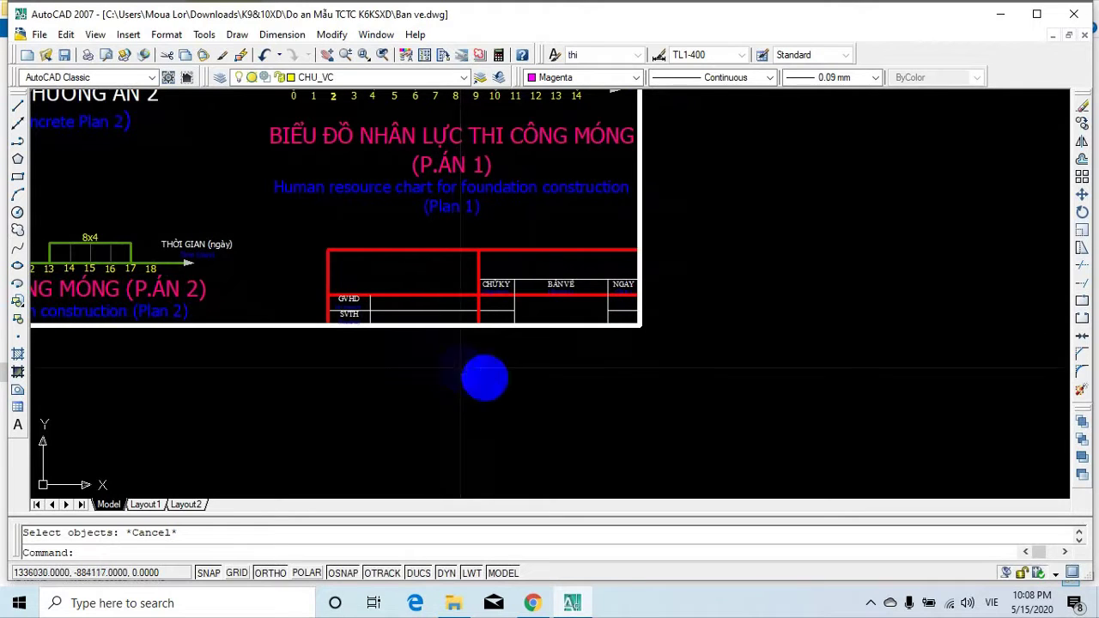
Convert the foundation construction sheet's frame and title block, including the GVHD and SVTH labels, into a single named block.
{"action": "left_click_drag", "start_coordinate": [554, 420], "coordinate": [516, 319]}
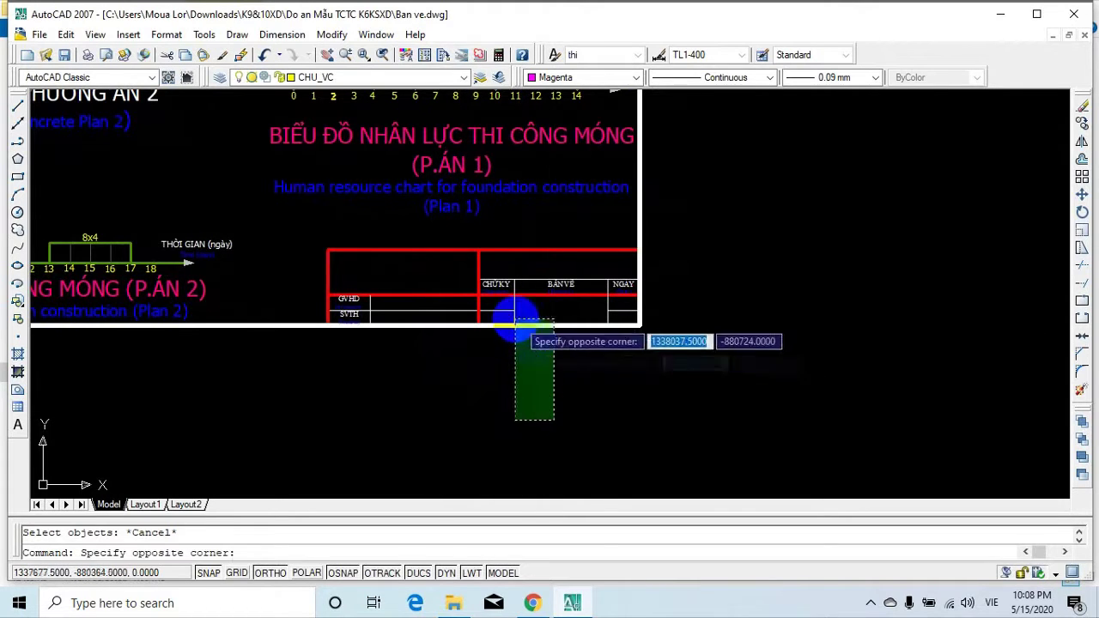
{"action": "left_click_drag", "start_coordinate": [648, 235], "coordinate": [605, 266]}
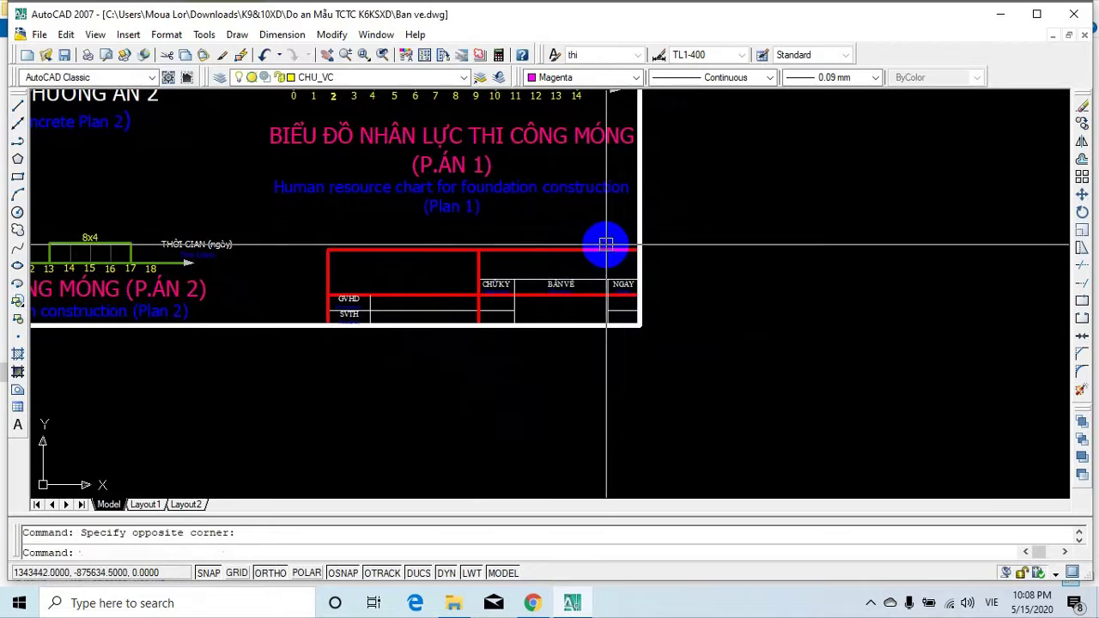
{"action": "left_click_drag", "start_coordinate": [277, 252], "coordinate": [283, 240]}
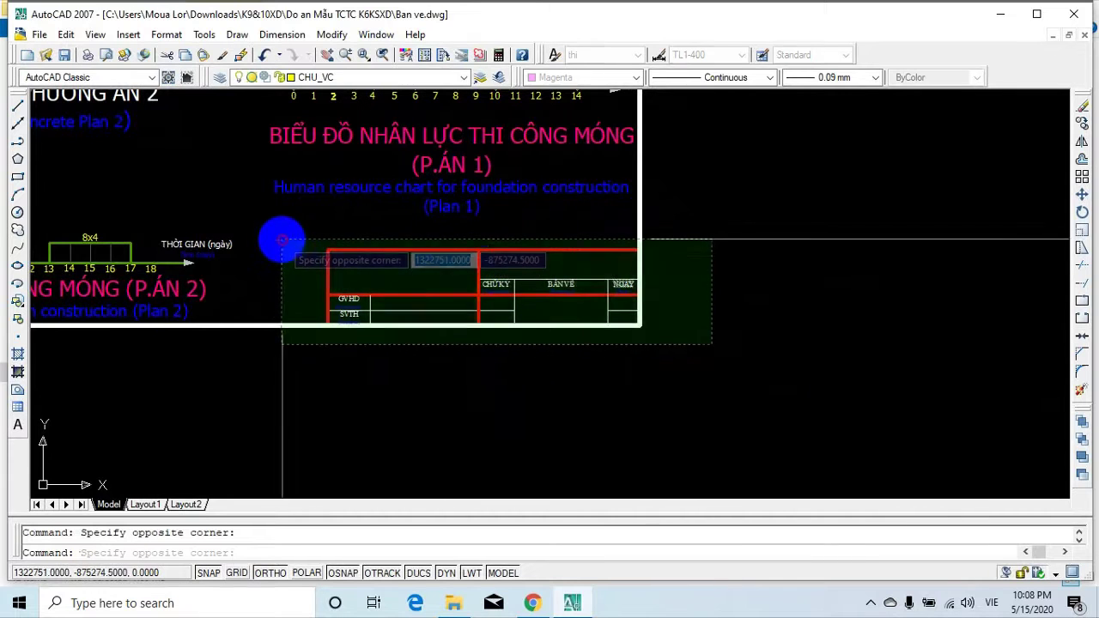
{"action": "mouse_move", "coordinate": [661, 392]}
{"action": "left_mouse_down"}
{"action": "mouse_move", "coordinate": [312, 265]}
{"action": "mouse_move", "coordinate": [294, 238]}
{"action": "left_mouse_up"}
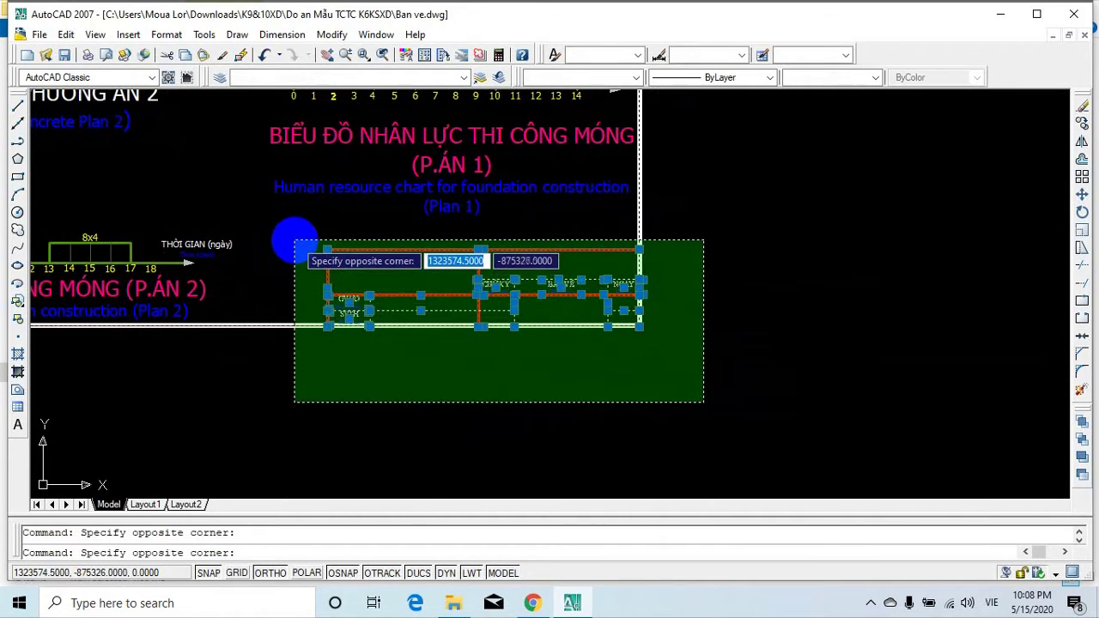
{"action": "scroll", "coordinate": [525, 371], "scroll_direction": "down", "scroll_amount": 3}
{"action": "scroll", "coordinate": [525, 371], "scroll_direction": "down", "scroll_amount": 2}
{"action": "scroll", "coordinate": [326, 226], "scroll_direction": "up", "scroll_amount": 5}
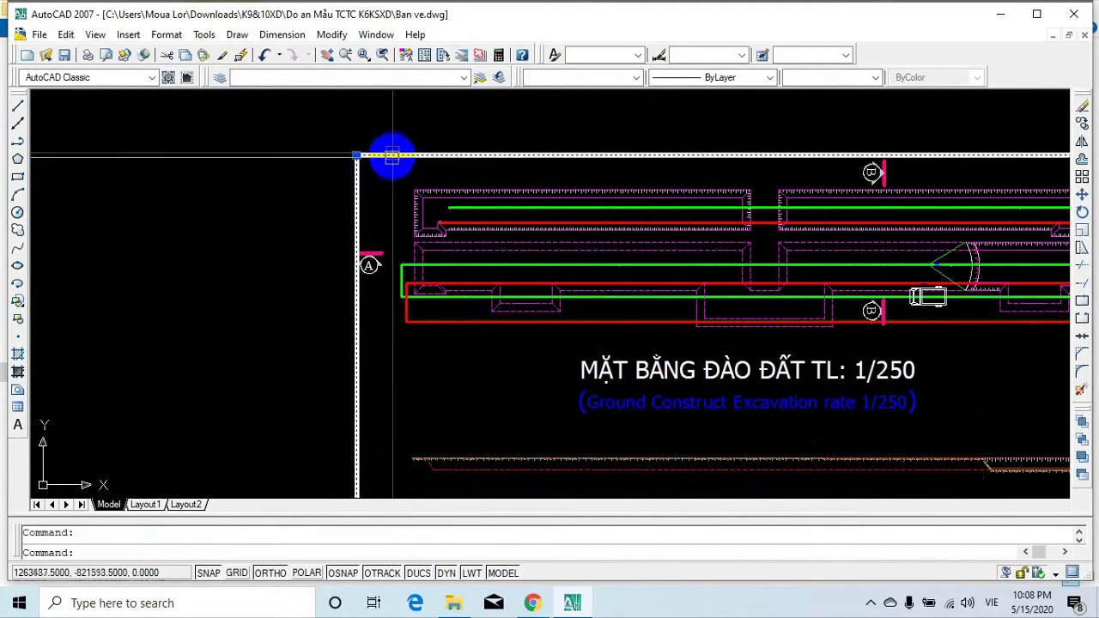
{"action": "scroll", "coordinate": [240, 193], "scroll_direction": "down", "scroll_amount": 4}
{"action": "scroll", "coordinate": [572, 351], "scroll_direction": "up", "scroll_amount": 5}
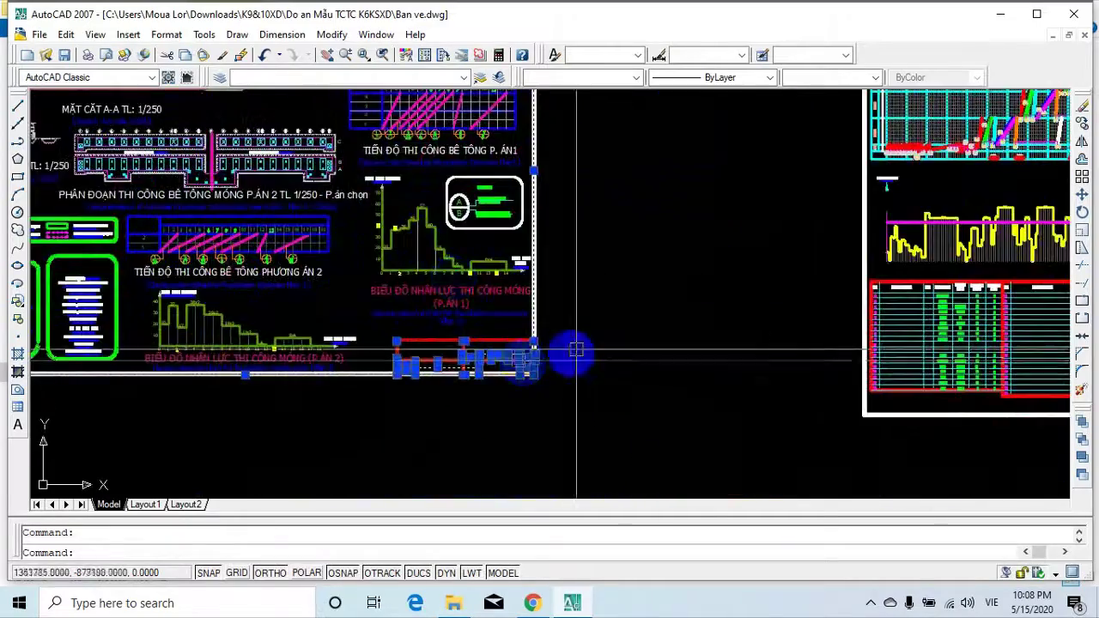
{"action": "scroll", "coordinate": [567, 361], "scroll_direction": "down", "scroll_amount": 6}
{"action": "scroll", "coordinate": [560, 363], "scroll_direction": "up", "scroll_amount": 3}
{"action": "scroll", "coordinate": [569, 220], "scroll_direction": "down", "scroll_amount": 4}
{"action": "scroll", "coordinate": [595, 270], "scroll_direction": "up", "scroll_amount": 7}
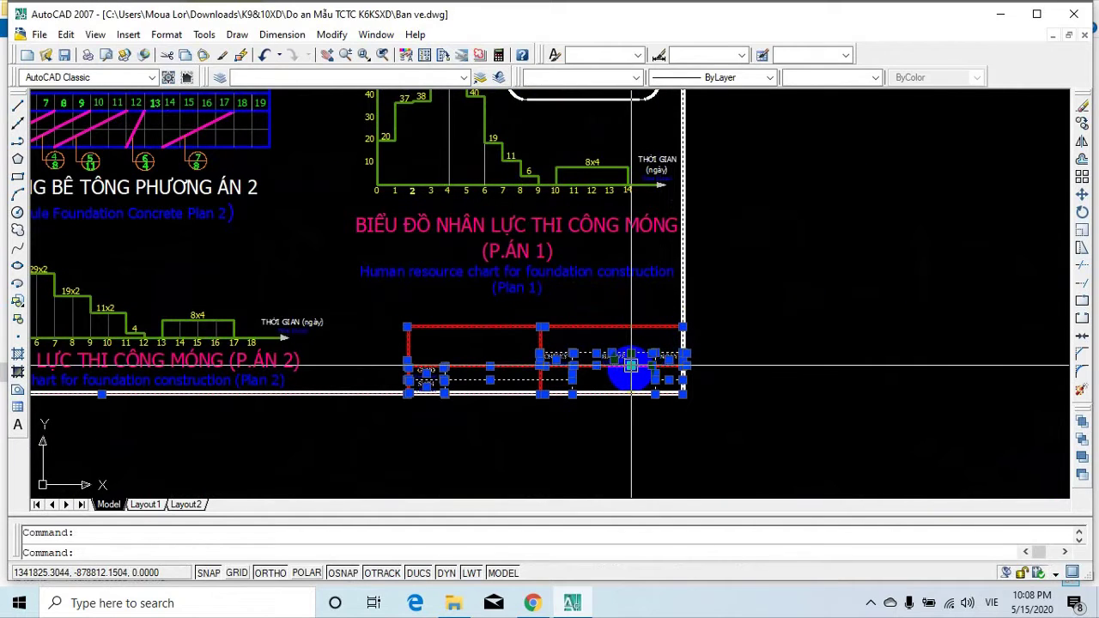
{"action": "type", "text": "c"}
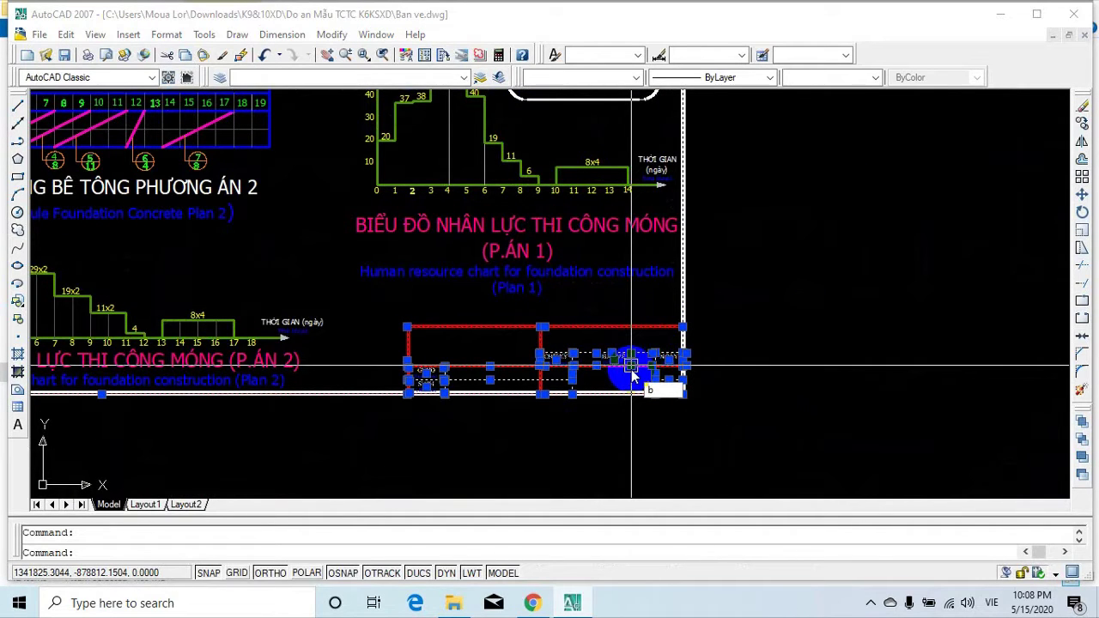
{"action": "key", "text": "Return"}
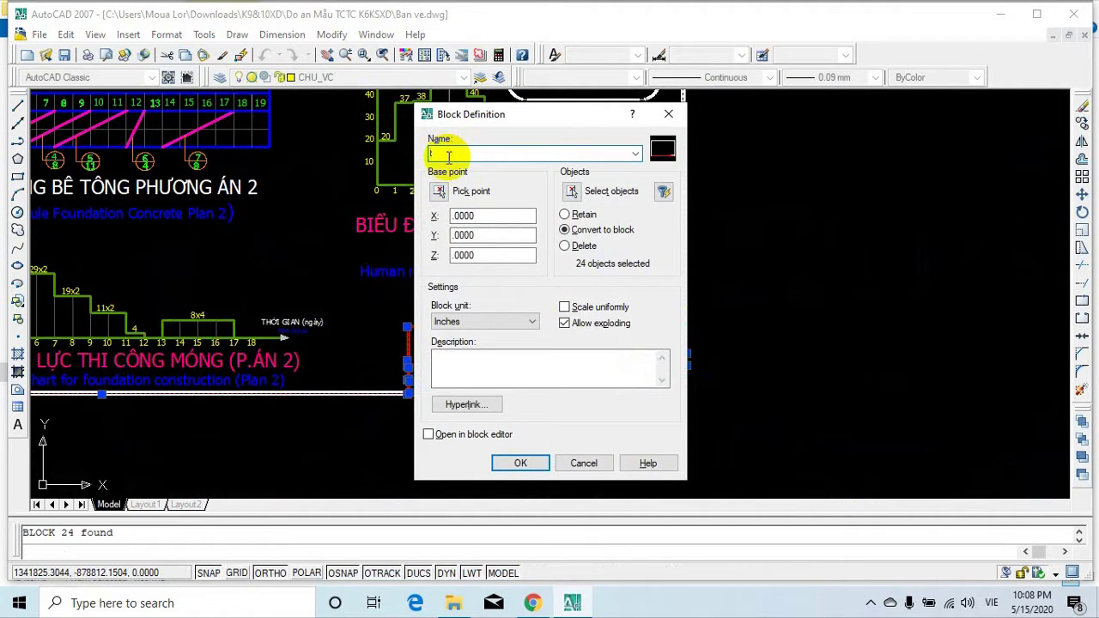
{"action": "left_click", "coordinate": [523, 464]}
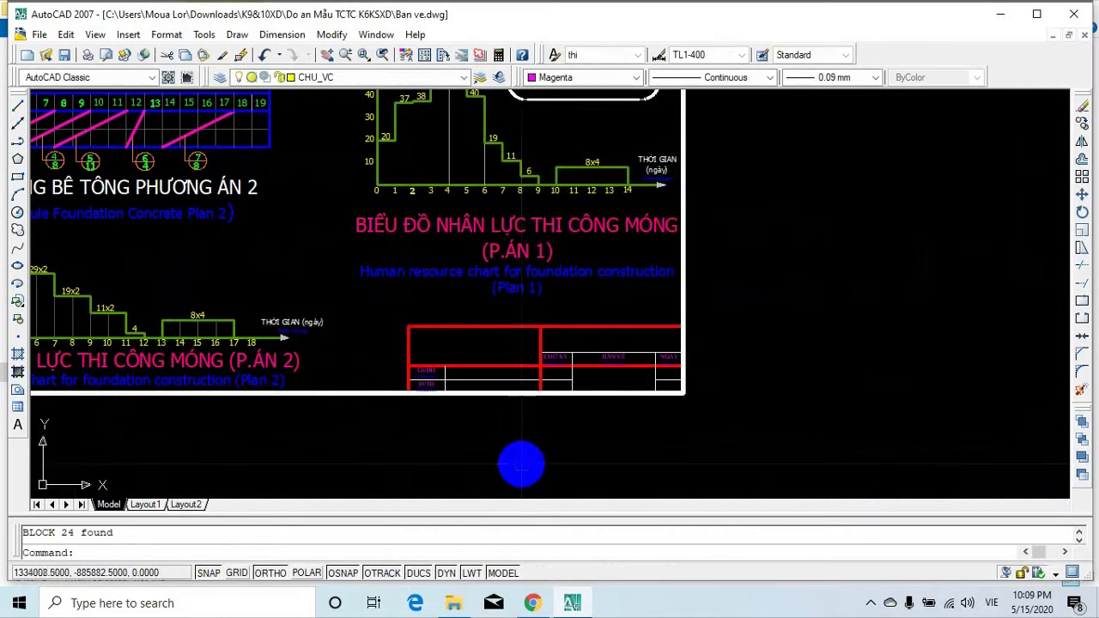
Check that the foundation sheet's frame and title block select as one object, and inspect the block up close.
{"action": "left_click", "coordinate": [470, 390]}
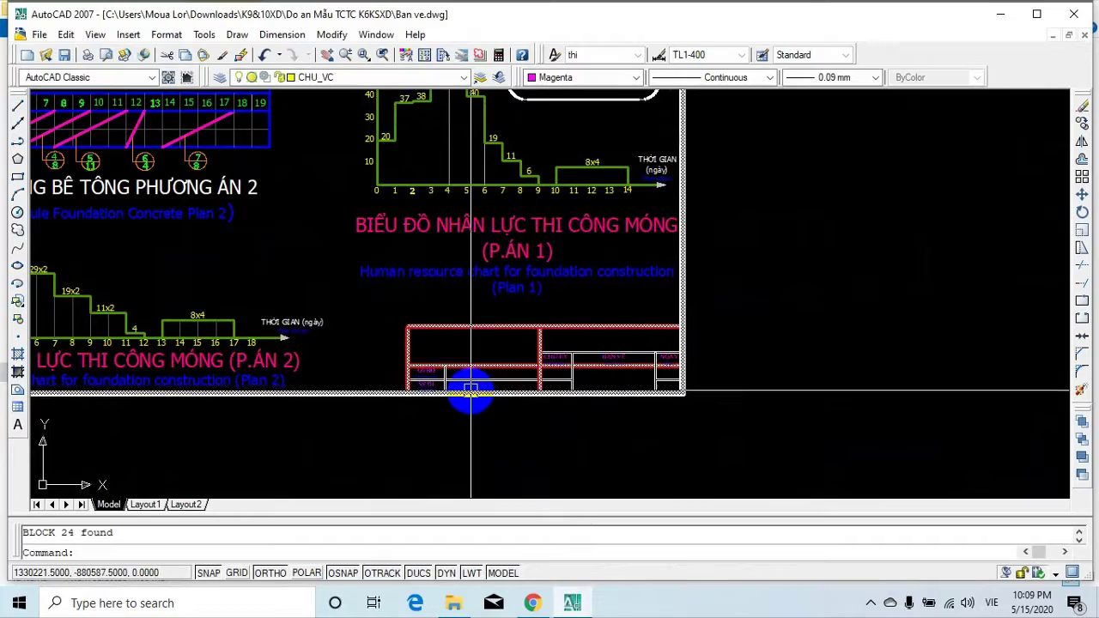
{"action": "scroll", "coordinate": [477, 404], "scroll_direction": "down", "scroll_amount": 3}
{"action": "middle_click_drag", "start_coordinate": [481, 397], "coordinate": [137, 316]}
{"action": "scroll", "coordinate": [538, 321], "scroll_direction": "up", "scroll_amount": 3}
{"action": "middle_click_drag", "start_coordinate": [603, 311], "coordinate": [780, 349]}
{"action": "scroll", "coordinate": [584, 341], "scroll_direction": "down", "scroll_amount": 6}
{"action": "scroll", "coordinate": [417, 316], "scroll_direction": "up", "scroll_amount": 5}
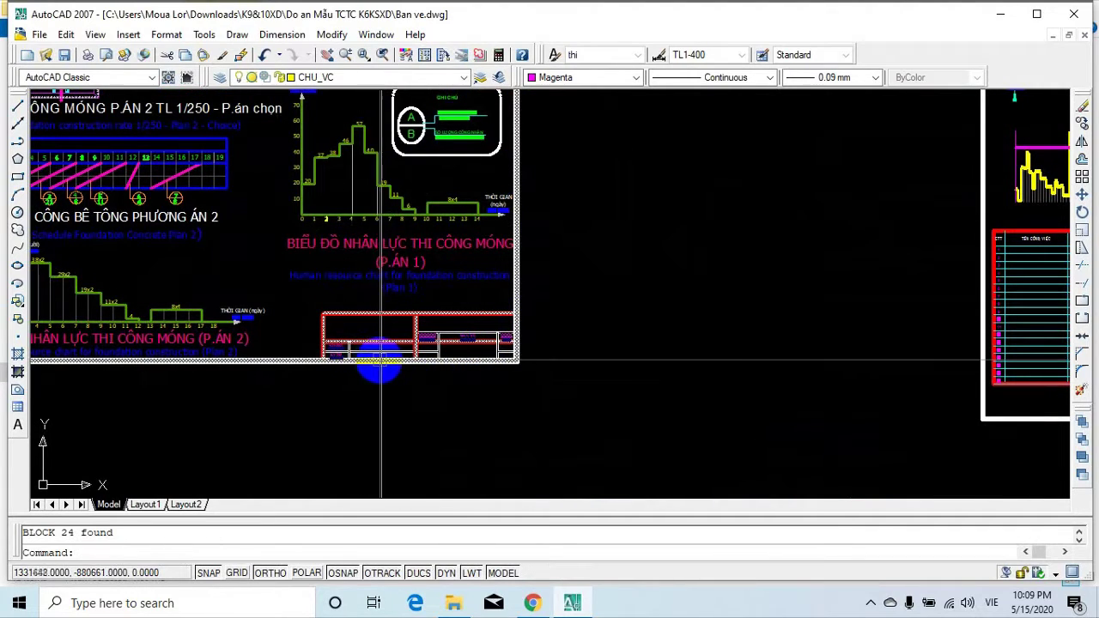
{"action": "scroll", "coordinate": [358, 361], "scroll_direction": "down", "scroll_amount": 2}
{"action": "scroll", "coordinate": [421, 368], "scroll_direction": "up", "scroll_amount": 5}
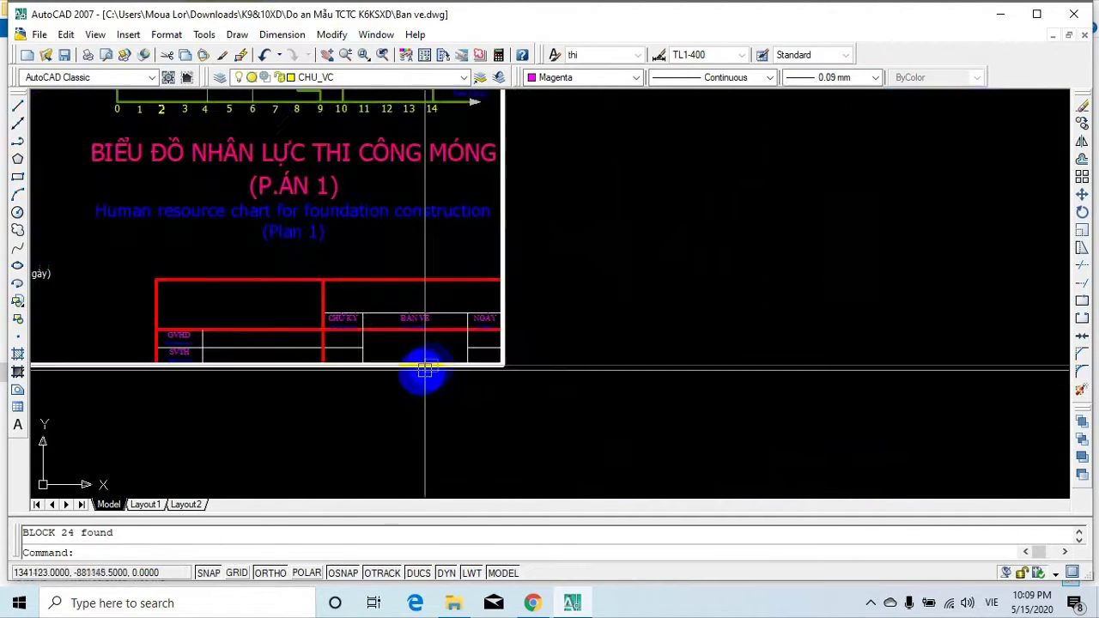
{"action": "scroll", "coordinate": [307, 371], "scroll_direction": "up", "scroll_amount": 2}
{"action": "scroll", "coordinate": [302, 371], "scroll_direction": "down", "scroll_amount": 3}
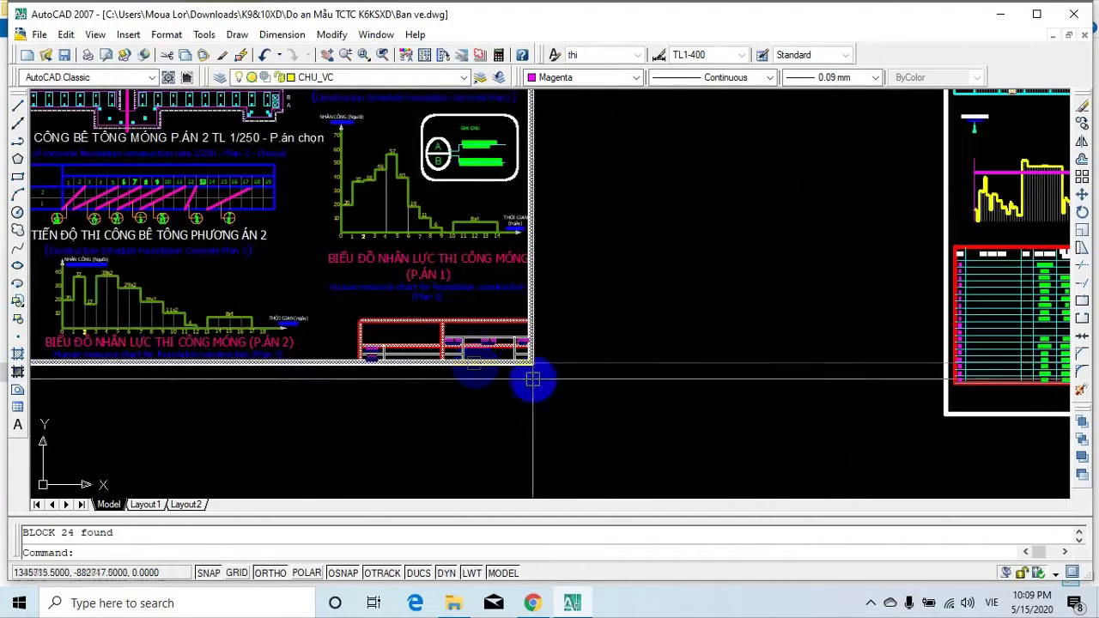
{"action": "scroll", "coordinate": [301, 351], "scroll_direction": "up", "scroll_amount": 1}
{"action": "scroll", "coordinate": [147, 323], "scroll_direction": "up", "scroll_amount": 3}
{"action": "scroll", "coordinate": [358, 370], "scroll_direction": "down", "scroll_amount": 4}
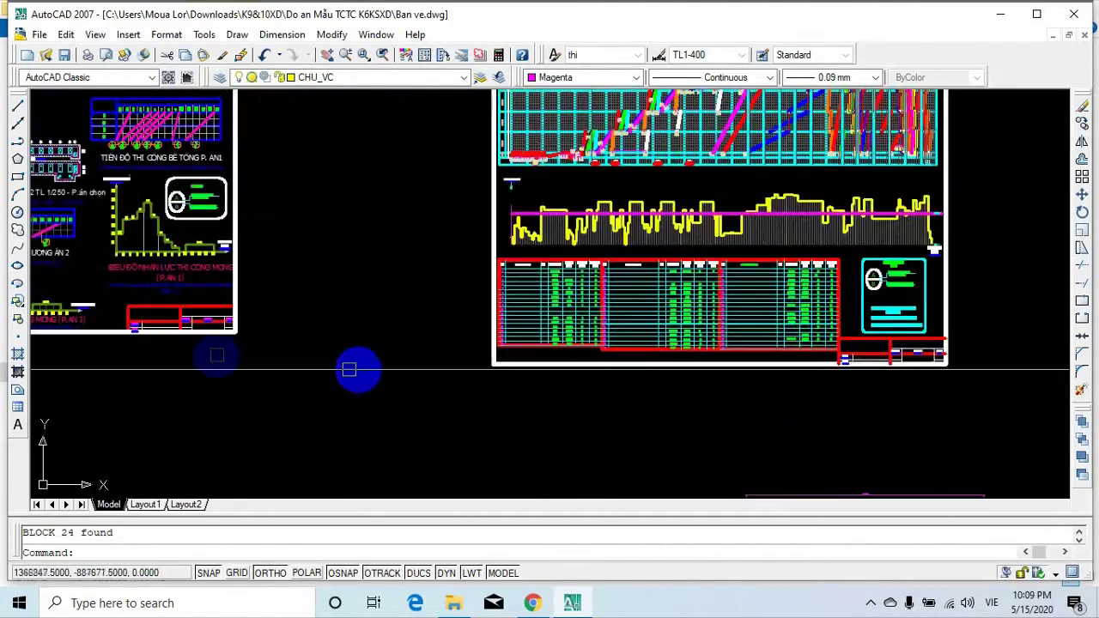
Inspect the title block of the construction schedule sheet beside the foundation sheet.
{"action": "scroll", "coordinate": [507, 363], "scroll_direction": "up", "scroll_amount": 3}
{"action": "scroll", "coordinate": [524, 339], "scroll_direction": "up", "scroll_amount": 4}
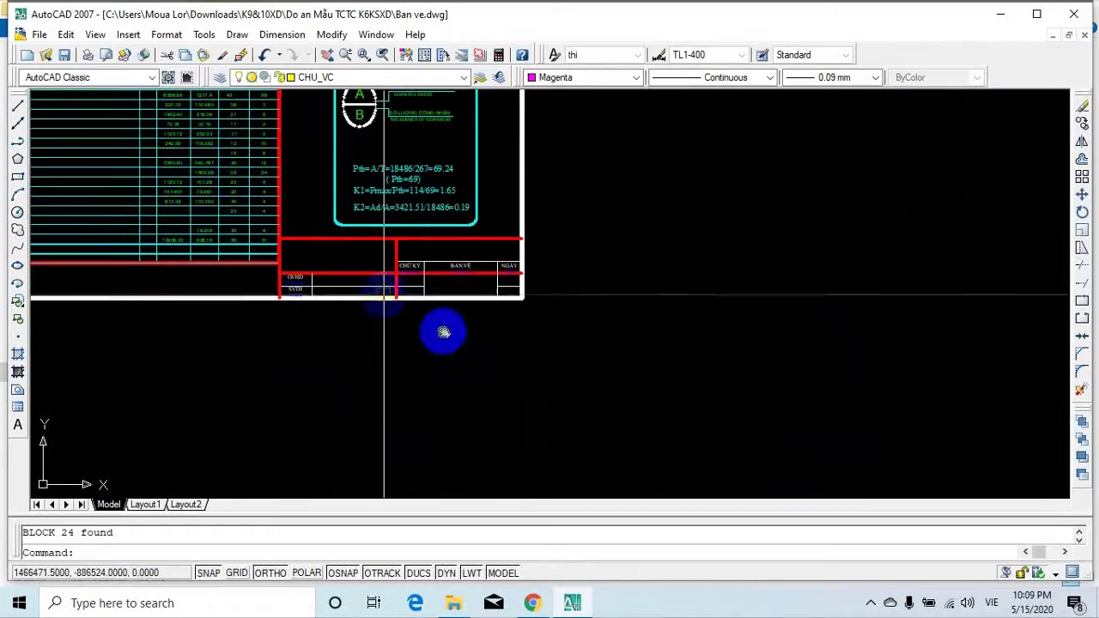
{"action": "scroll", "coordinate": [337, 353], "scroll_direction": "down", "scroll_amount": 3}
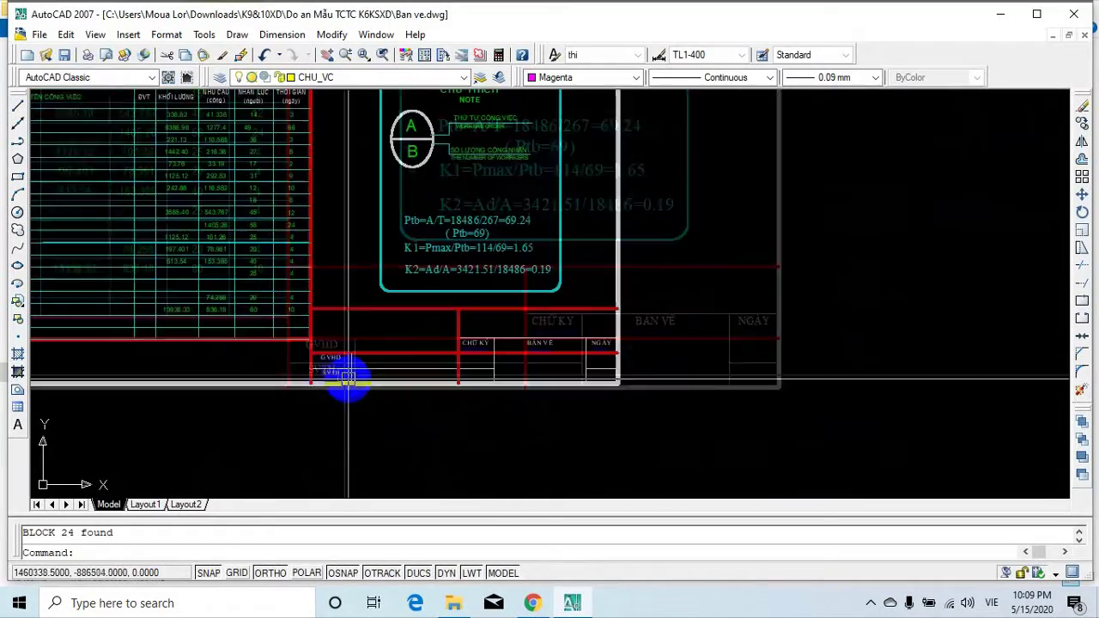
{"action": "scroll", "coordinate": [519, 399], "scroll_direction": "down", "scroll_amount": 2}
{"action": "scroll", "coordinate": [515, 410], "scroll_direction": "down", "scroll_amount": 1}
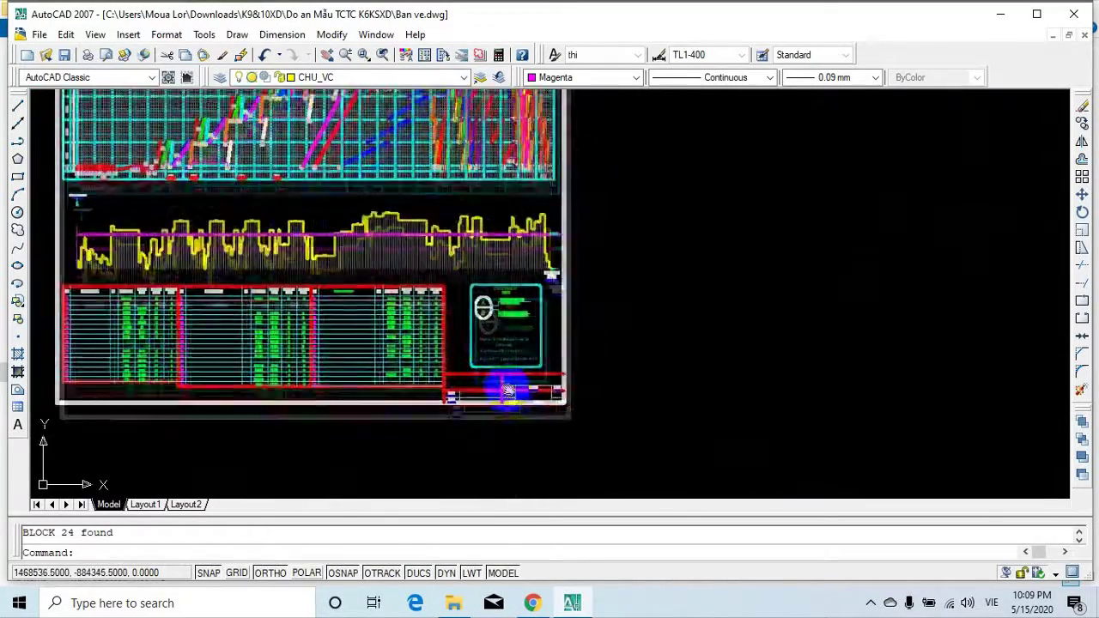
{"action": "scroll", "coordinate": [515, 399], "scroll_direction": "up", "scroll_amount": 2}
{"action": "scroll", "coordinate": [621, 442], "scroll_direction": "up", "scroll_amount": 3}
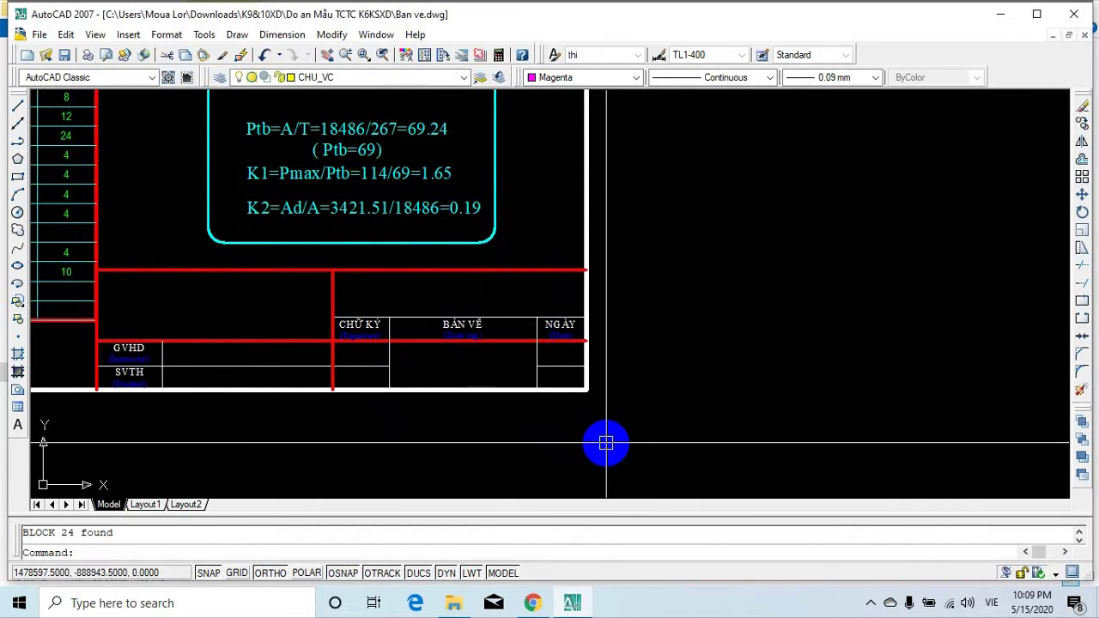
Switch the keyboard to English (United States) and erase the schedule sheet's bottom frame edge and the title block lines crossing the NGÀY column.
{"action": "left_click", "coordinate": [989, 602]}
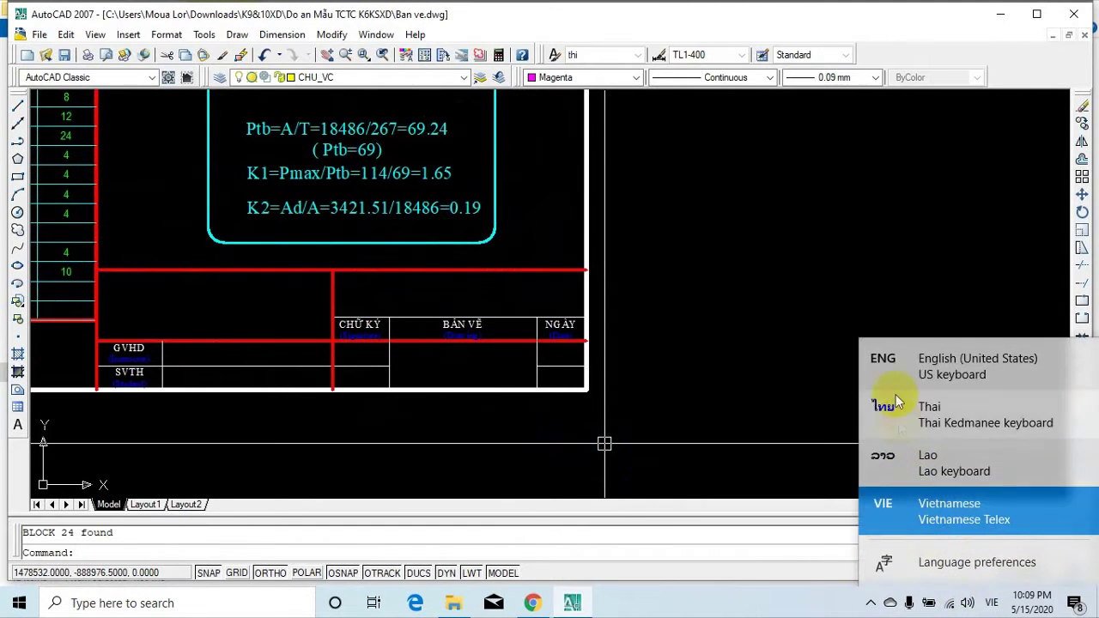
{"action": "left_click", "coordinate": [893, 369]}
{"action": "type", "text": "e"}
{"action": "key", "text": "Return"}
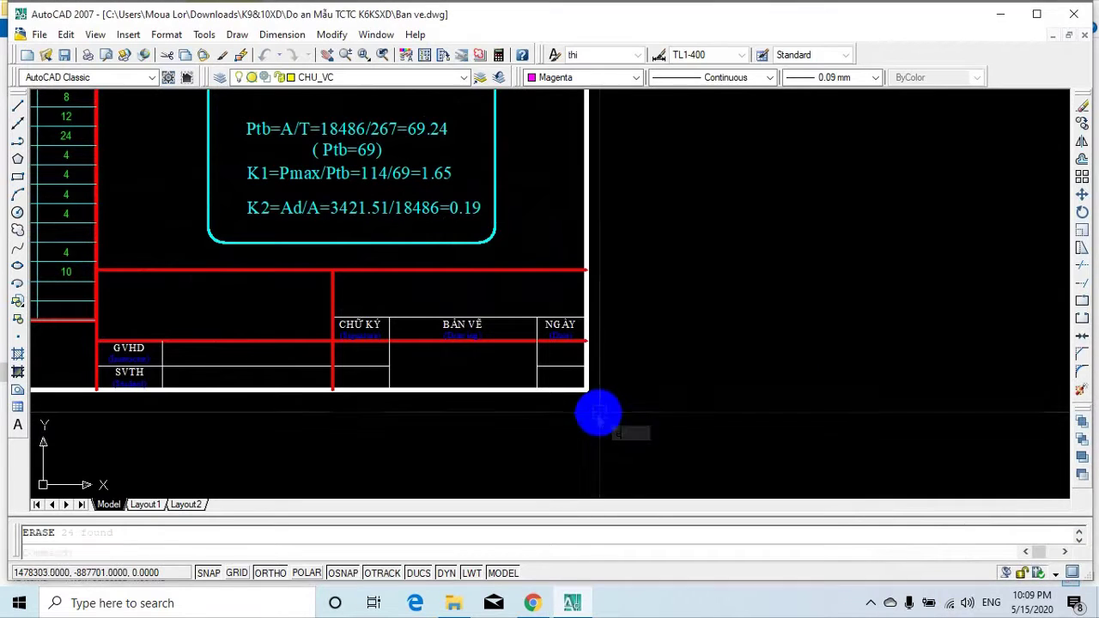
{"action": "left_click", "coordinate": [578, 460]}
{"action": "left_click", "coordinate": [542, 249]}
{"action": "key", "text": "Return"}
Erase the schedule sheet's right frame edge and the remaining title block dividers and labels, including CHỮ KÝ, BẢN VẼ, GVHD and SVTH.
{"action": "key", "text": "Return"}
{"action": "left_click", "coordinate": [637, 292]}
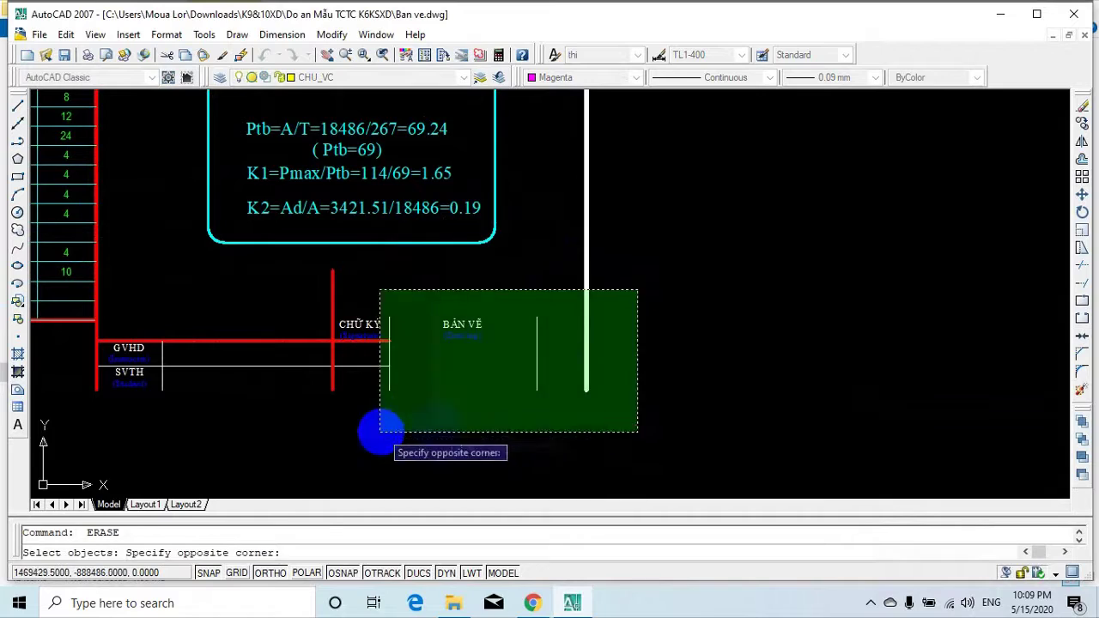
{"action": "left_click", "coordinate": [384, 431]}
{"action": "key", "text": "Return"}
{"action": "key", "text": "Return"}
{"action": "left_click", "coordinate": [465, 316]}
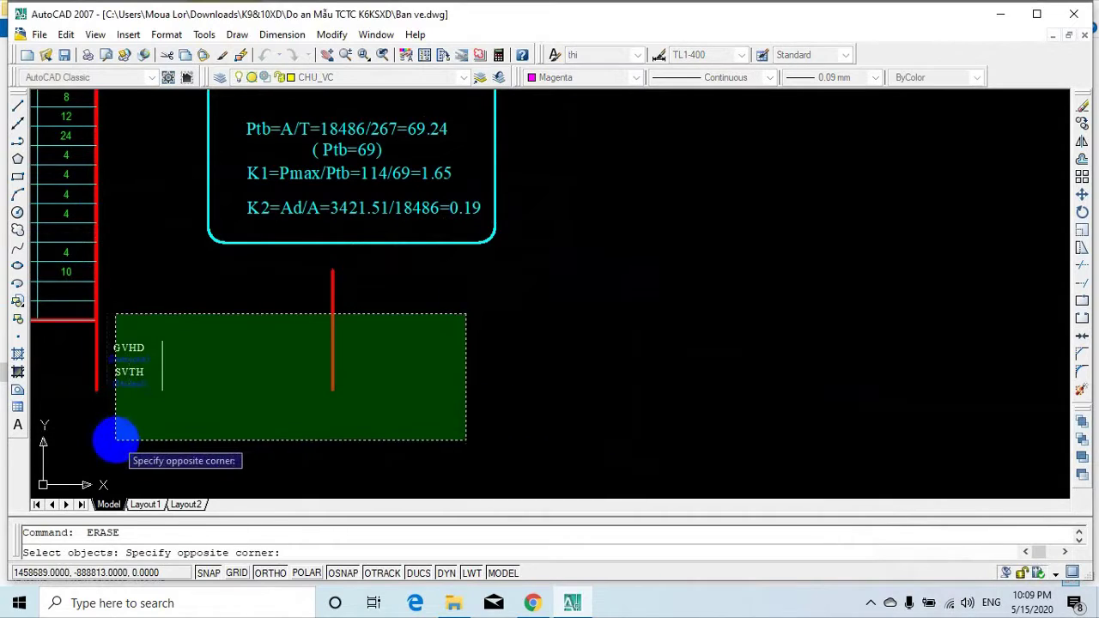
{"action": "left_click", "coordinate": [114, 443]}
{"action": "key", "text": "Return"}
Try to erase the remaining left frame edge of the schedule sheet.
{"action": "scroll", "coordinate": [257, 412], "scroll_direction": "down", "scroll_amount": 5}
{"action": "scroll", "coordinate": [266, 415], "scroll_direction": "up", "scroll_amount": 6}
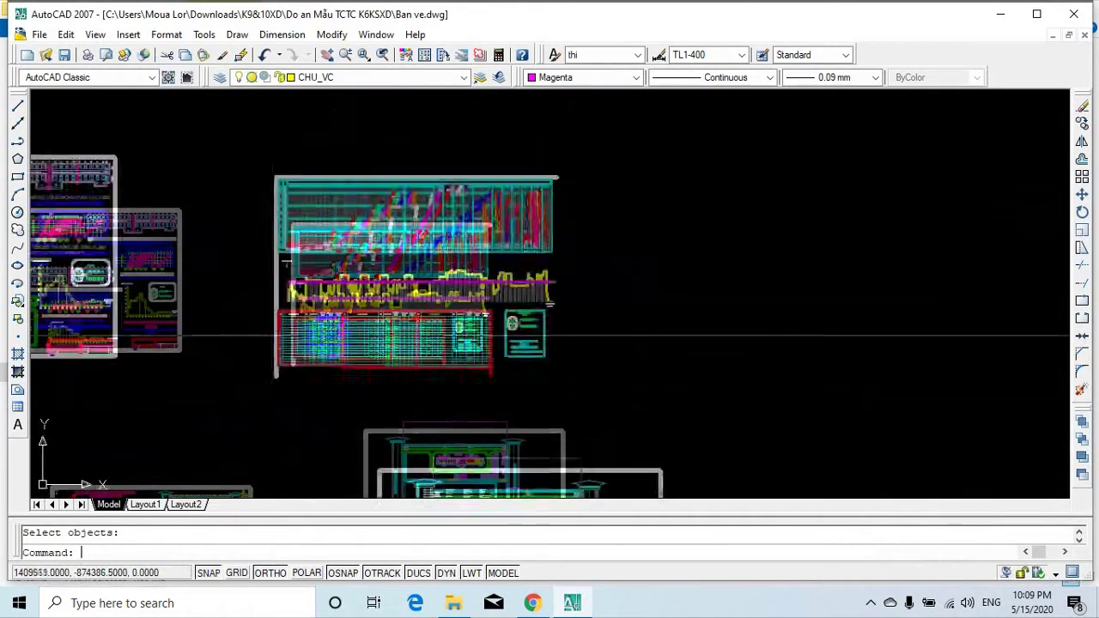
{"action": "key", "text": "Return"}
{"action": "left_click", "coordinate": [230, 399]}
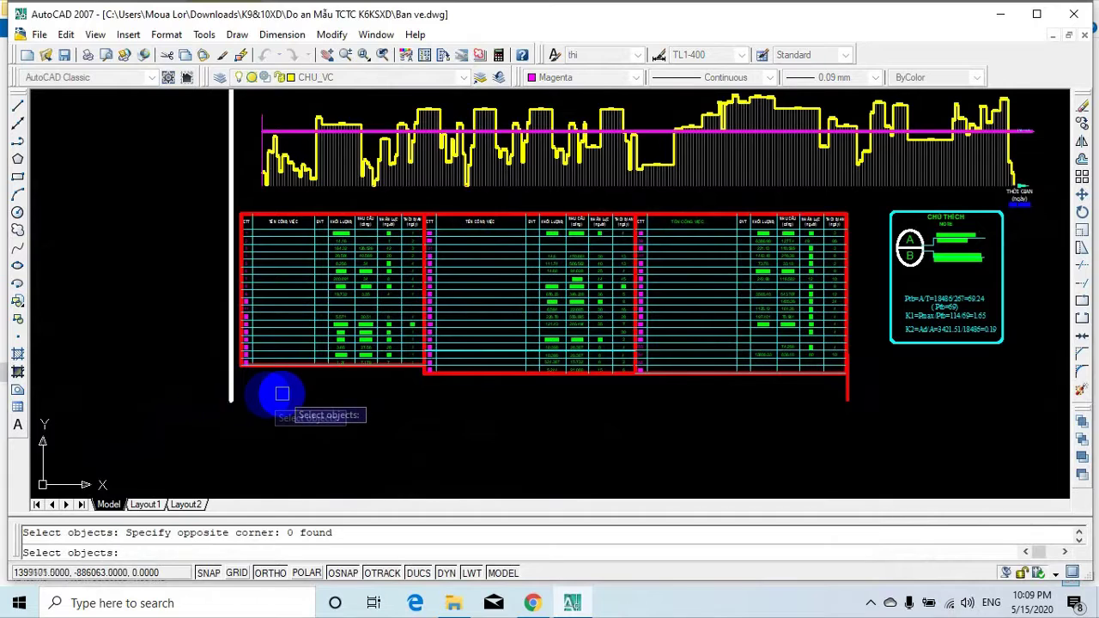
{"action": "scroll", "coordinate": [282, 393], "scroll_direction": "down", "scroll_amount": 2}
{"action": "key", "text": "Return"}
Copy the frame and title block from the foundation sheet onto the schedule sheet, placing its lower-left corner at the remaining frame edge's lower end.
{"action": "scroll", "coordinate": [368, 412], "scroll_direction": "down", "scroll_amount": 4}
{"action": "scroll", "coordinate": [455, 361], "scroll_direction": "up", "scroll_amount": 4}
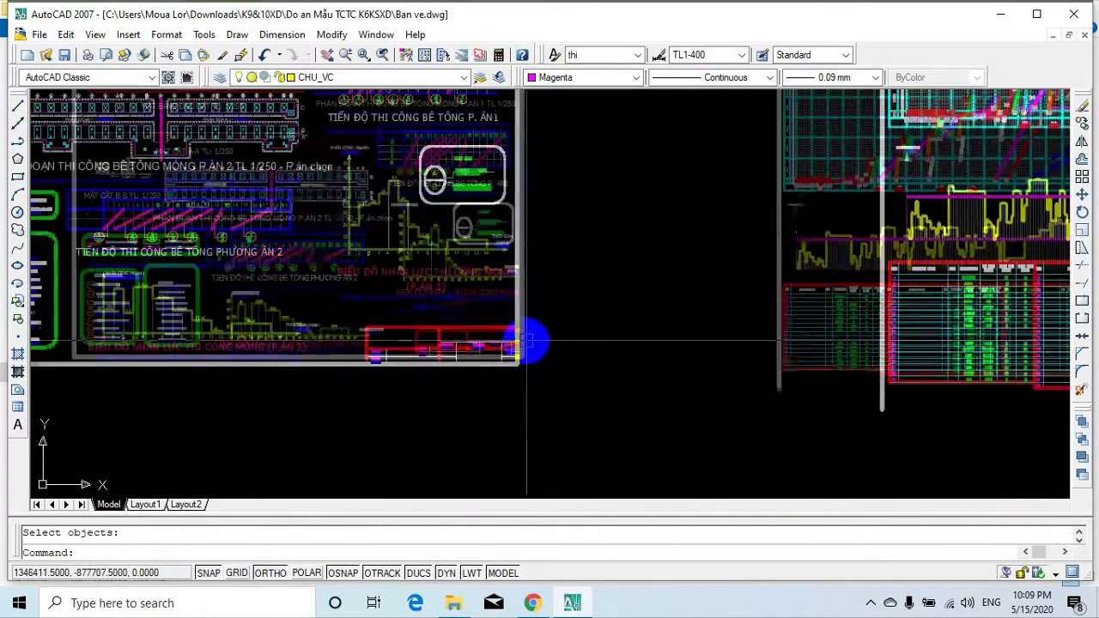
{"action": "type", "text": "co"}
{"action": "key", "text": "Return"}
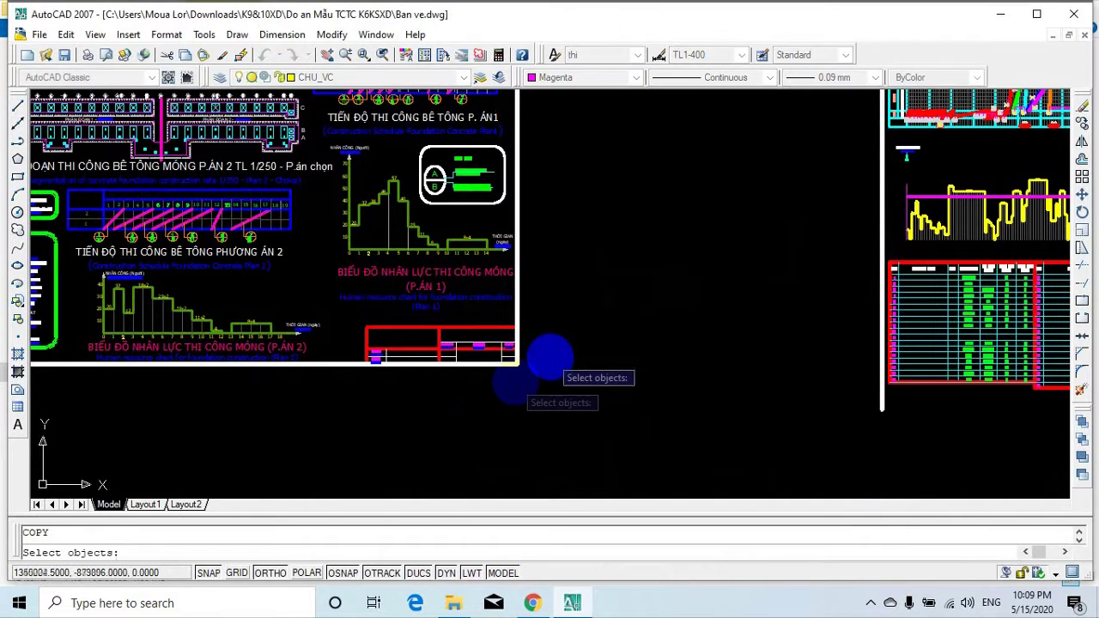
{"action": "scroll", "coordinate": [434, 388], "scroll_direction": "up", "scroll_amount": 3}
{"action": "left_click", "coordinate": [429, 393]}
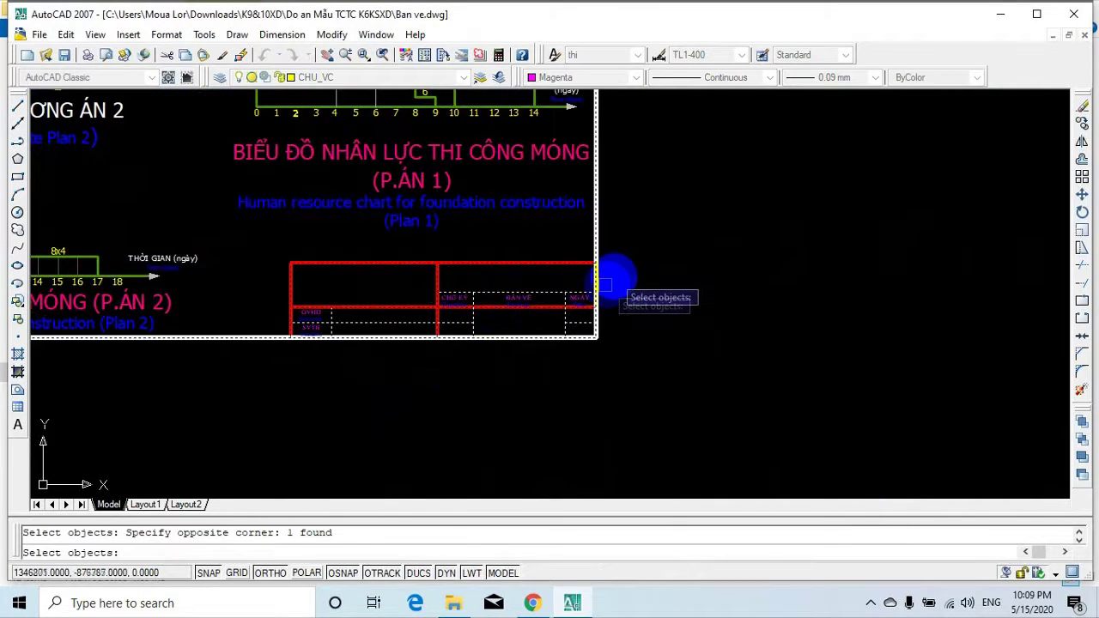
{"action": "scroll", "coordinate": [567, 386], "scroll_direction": "down", "scroll_amount": 3}
{"action": "key", "text": "Return"}
{"action": "scroll", "coordinate": [322, 378], "scroll_direction": "up", "scroll_amount": 3}
{"action": "scroll", "coordinate": [249, 388], "scroll_direction": "down", "scroll_amount": 4}
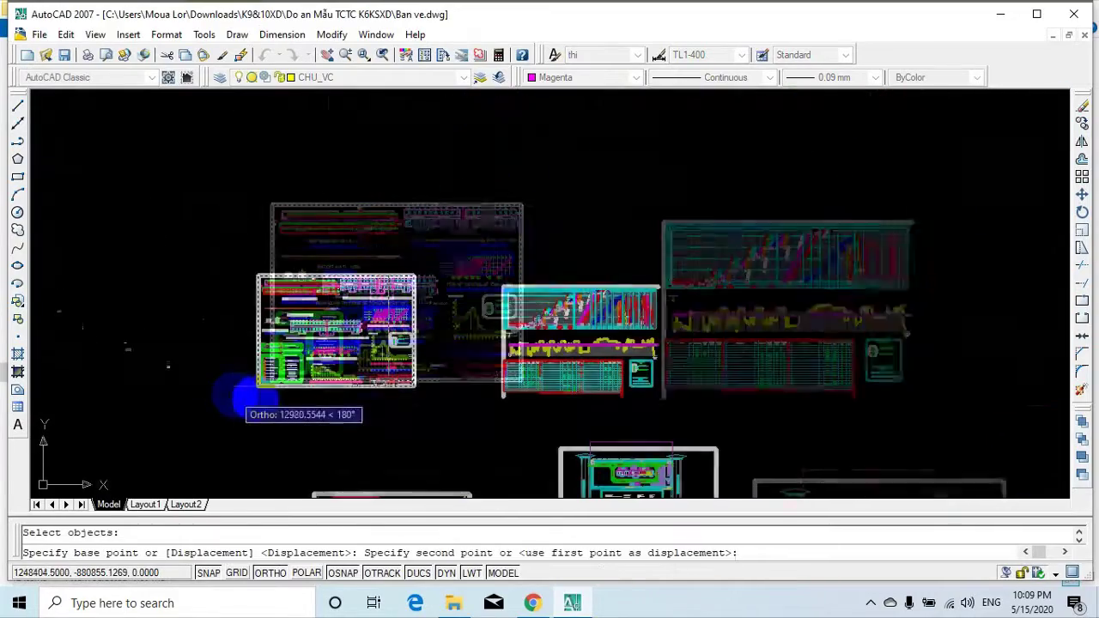
{"action": "scroll", "coordinate": [507, 411], "scroll_direction": "up", "scroll_amount": 3}
{"action": "left_click", "coordinate": [500, 388]}
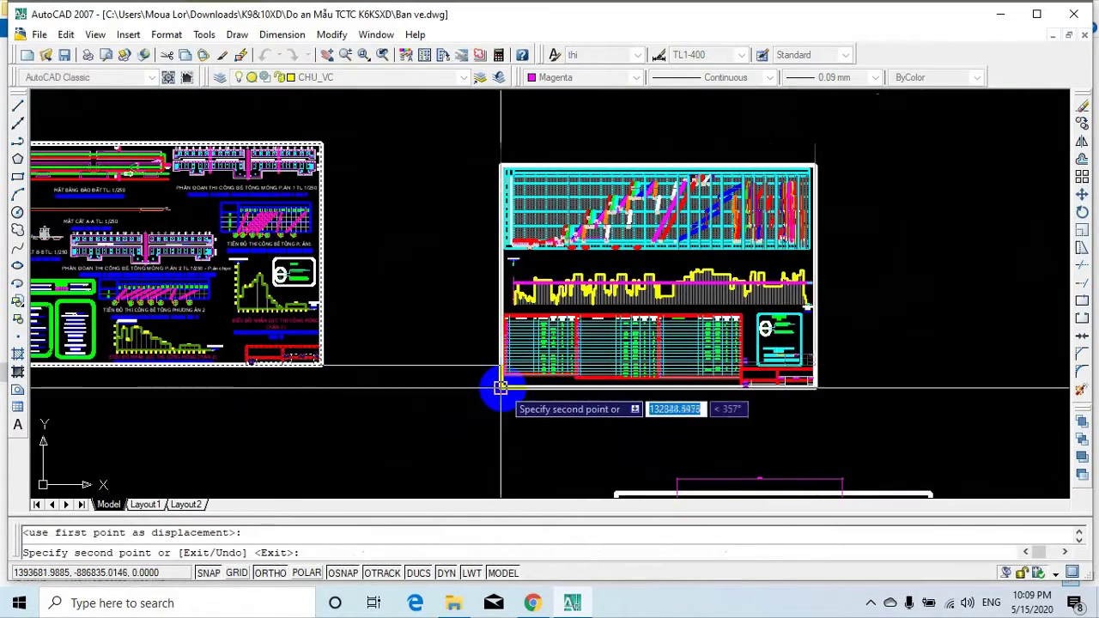
{"action": "key", "text": "Return"}
{"action": "scroll", "coordinate": [782, 315], "scroll_direction": "up", "scroll_amount": 3}
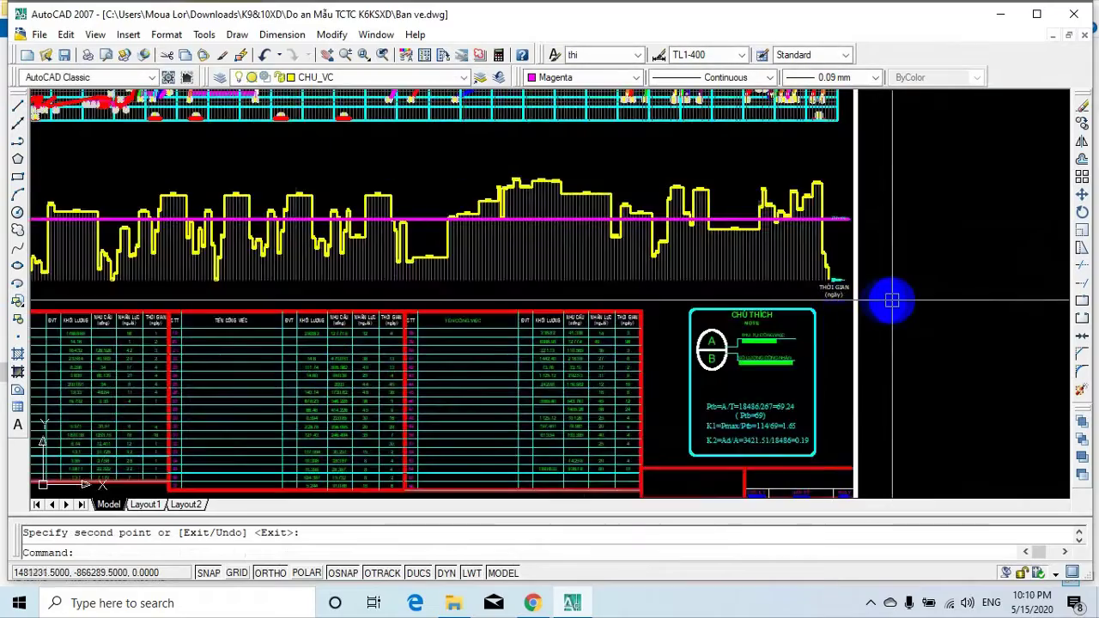
Erase the general plan sheet's bottom and right frame edges together with the title block lines and column headings.
{"action": "middle_click_drag", "start_coordinate": [808, 378], "coordinate": [577, 179]}
{"action": "scroll", "coordinate": [420, 299], "scroll_direction": "up", "scroll_amount": 5}
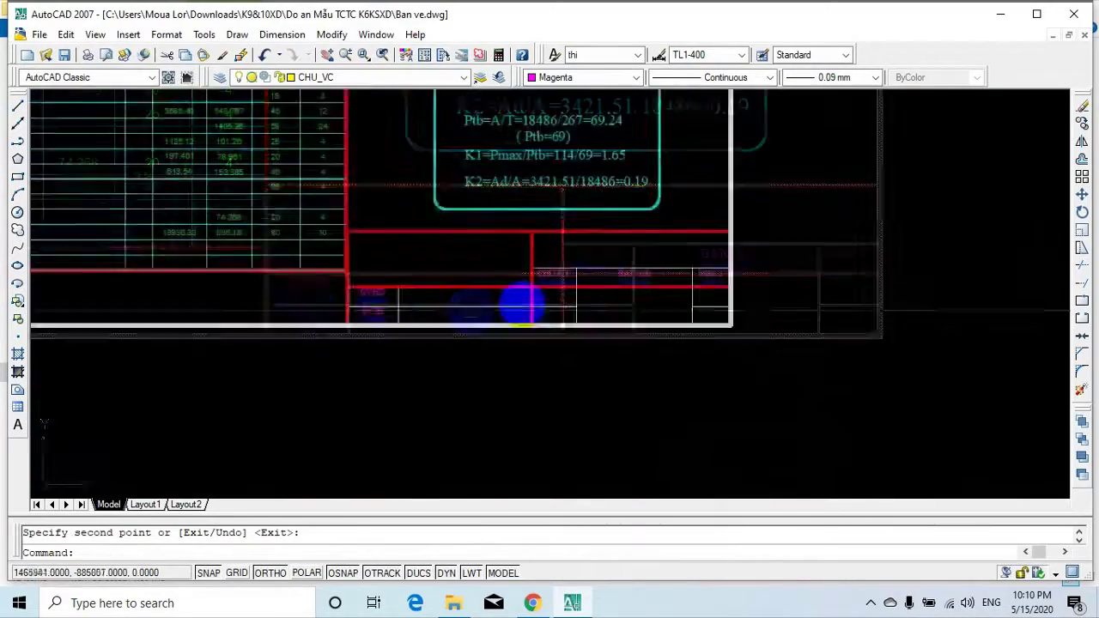
{"action": "scroll", "coordinate": [534, 305], "scroll_direction": "down", "scroll_amount": 8}
{"action": "scroll", "coordinate": [546, 345], "scroll_direction": "down", "scroll_amount": 2}
{"action": "middle_click_drag", "start_coordinate": [596, 380], "coordinate": [520, 284]}
{"action": "middle_click_drag", "start_coordinate": [559, 367], "coordinate": [569, 289]}
{"action": "scroll", "coordinate": [569, 393], "scroll_direction": "up", "scroll_amount": 3}
{"action": "middle_click_drag", "start_coordinate": [563, 426], "coordinate": [560, 401]}
{"action": "scroll", "coordinate": [564, 414], "scroll_direction": "up", "scroll_amount": 2}
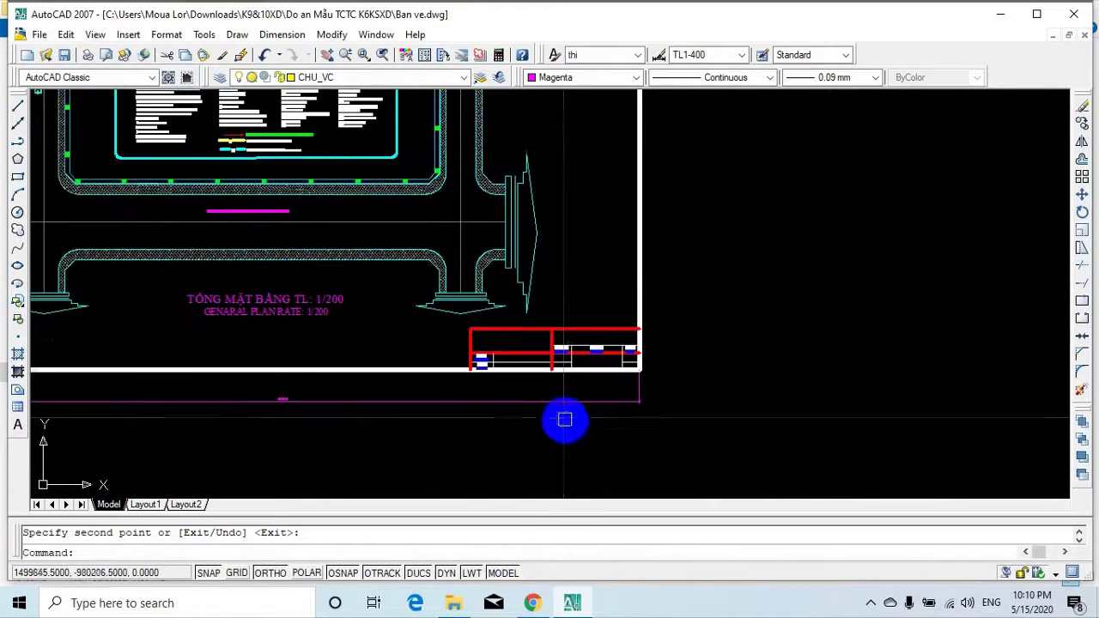
{"action": "type", "text": "e"}
{"action": "key", "text": "Return"}
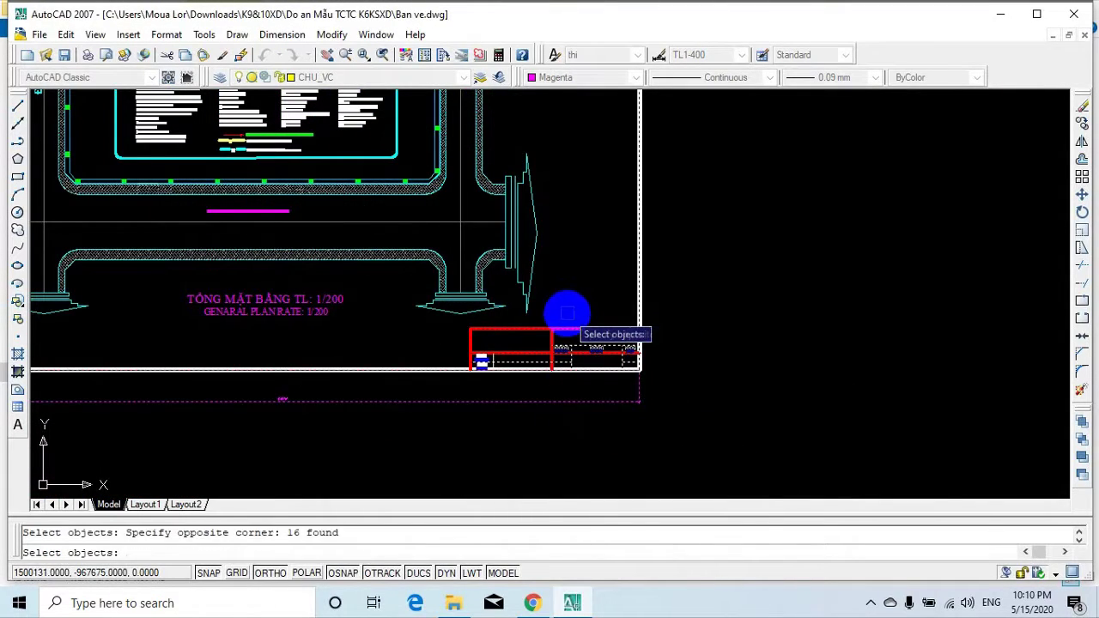
{"action": "key", "text": "Return"}
Erase the title block's remaining vertical dividers and row labels on the general plan sheet.
{"action": "key", "text": "Return"}
{"action": "left_click", "coordinate": [498, 443]}
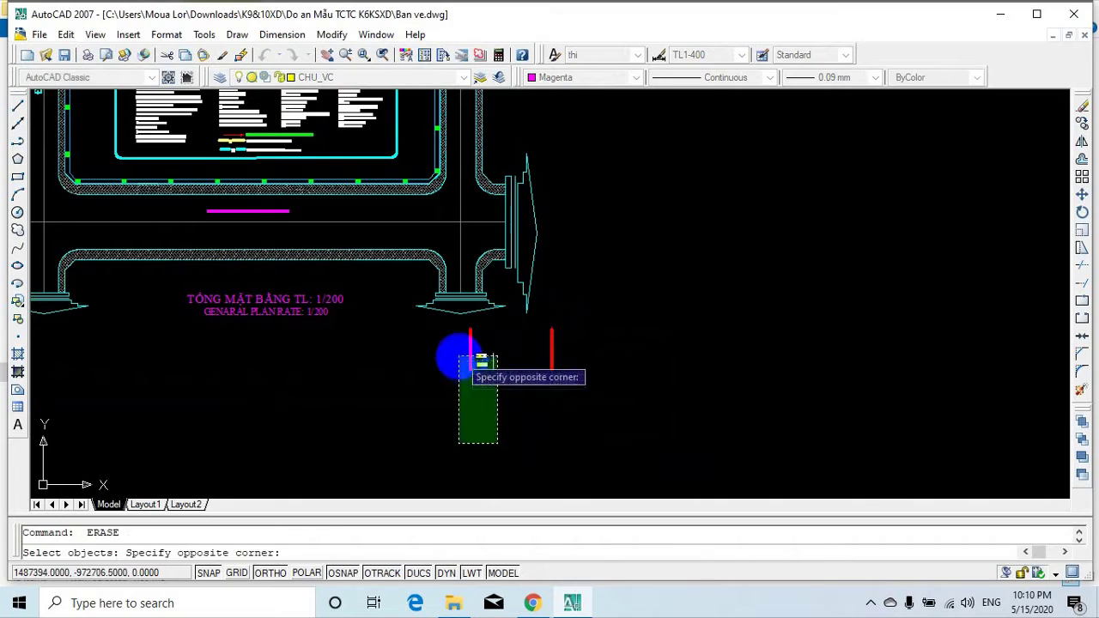
{"action": "key", "text": "Return"}
{"action": "key", "text": "Return"}
{"action": "left_click", "coordinate": [583, 334]}
{"action": "left_click", "coordinate": [513, 373]}
{"action": "key", "text": "Return"}
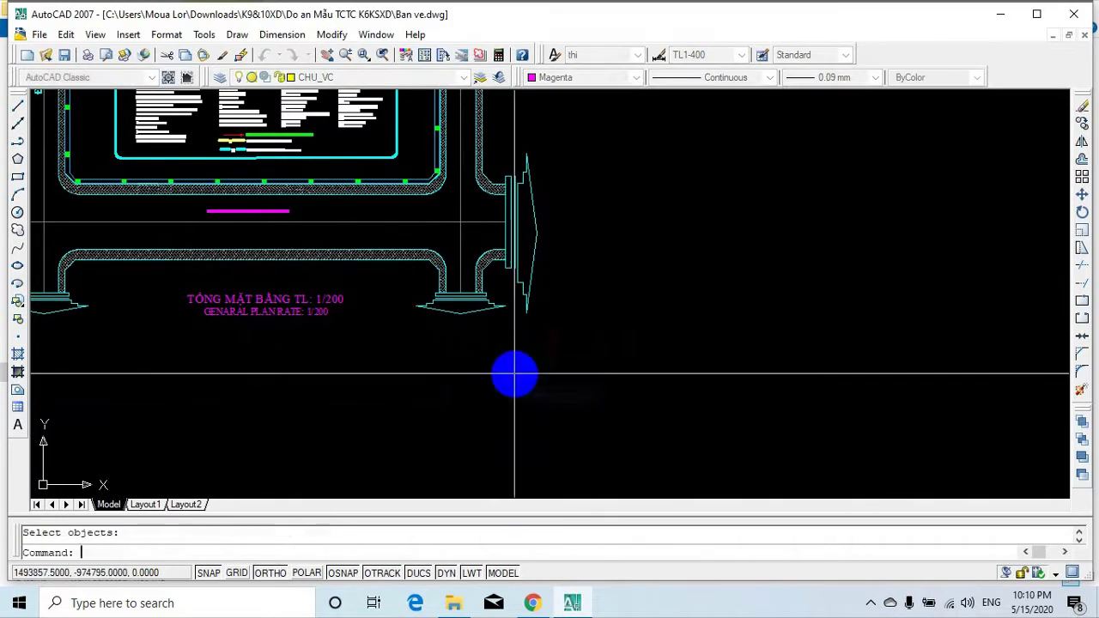
Erase the bottom and right frame edges and the title block lines and column headings on the material chart sheet.
{"action": "scroll", "coordinate": [563, 384], "scroll_direction": "down", "scroll_amount": 6}
{"action": "scroll", "coordinate": [447, 382], "scroll_direction": "up", "scroll_amount": 8}
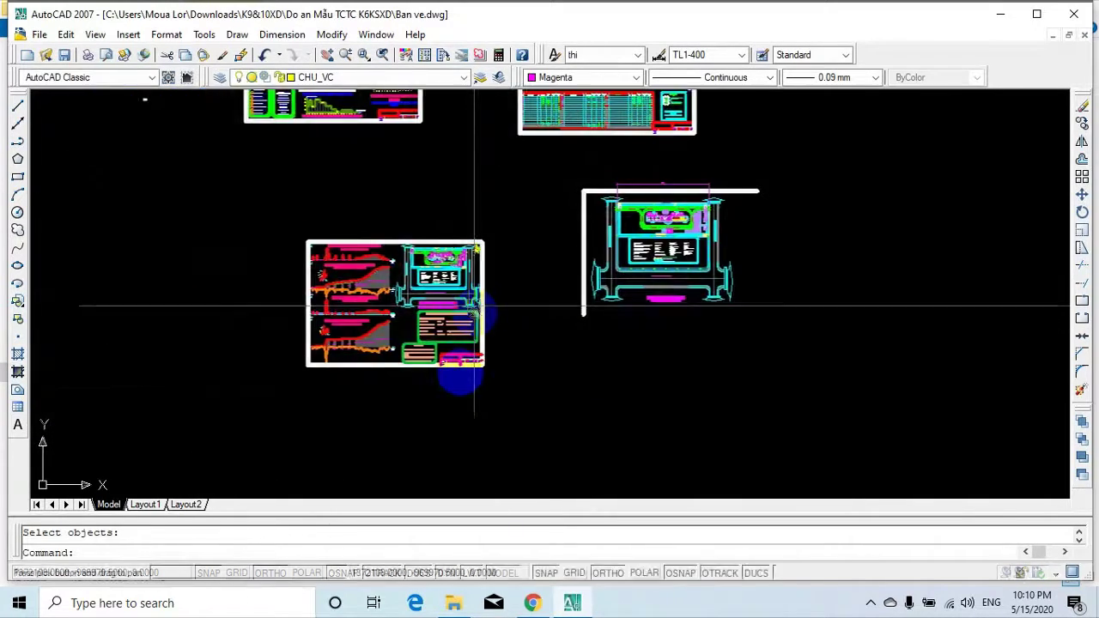
{"action": "key", "text": "Return"}
{"action": "left_click", "coordinate": [566, 343]}
{"action": "scroll", "coordinate": [415, 417], "scroll_direction": "up", "scroll_amount": 1}
{"action": "left_click", "coordinate": [415, 416]}
{"action": "key", "text": "Return"}
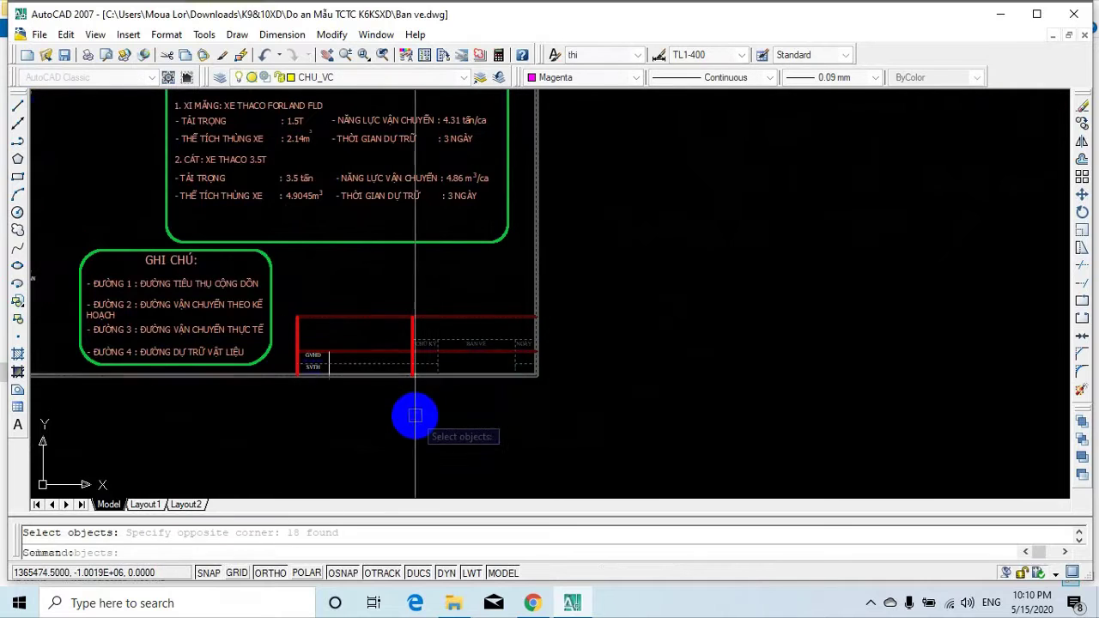
Erase the remaining title block dividers and the GVHD and SVTH labels on the material chart sheet.
{"action": "key", "text": "Return"}
{"action": "left_click", "coordinate": [451, 335]}
{"action": "scroll", "coordinate": [309, 407], "scroll_direction": "up", "scroll_amount": 1}
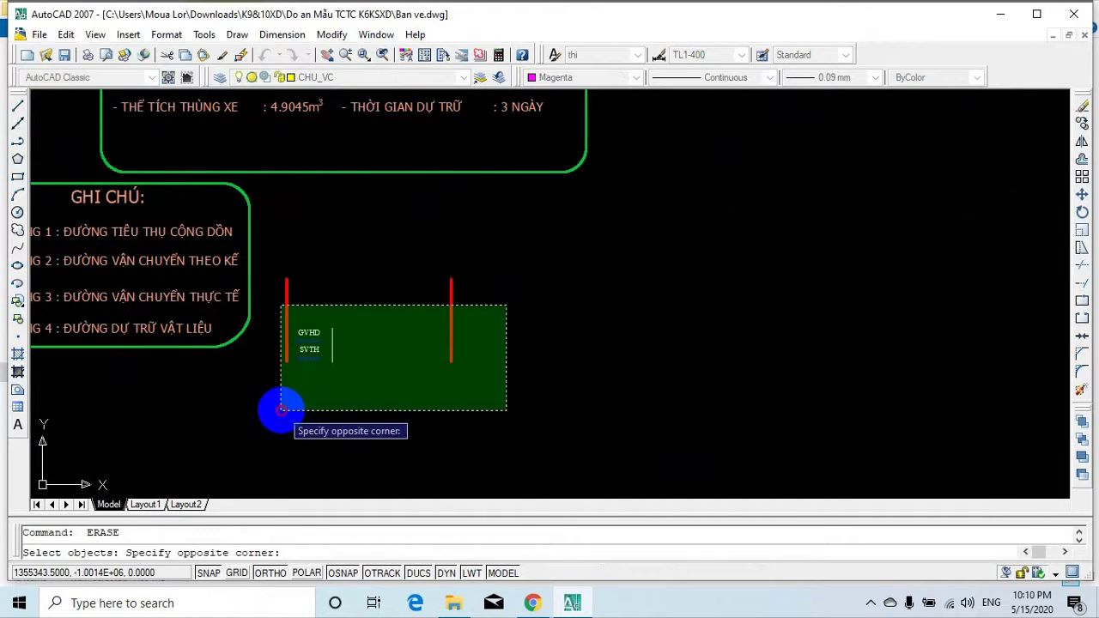
{"action": "left_click", "coordinate": [282, 410]}
{"action": "key", "text": "Return"}
Copy the schedule sheet's frame block by its lower-left corner to the lower end of the general plan sheet's left frame edge.
{"action": "scroll", "coordinate": [388, 352], "scroll_direction": "down", "scroll_amount": 6}
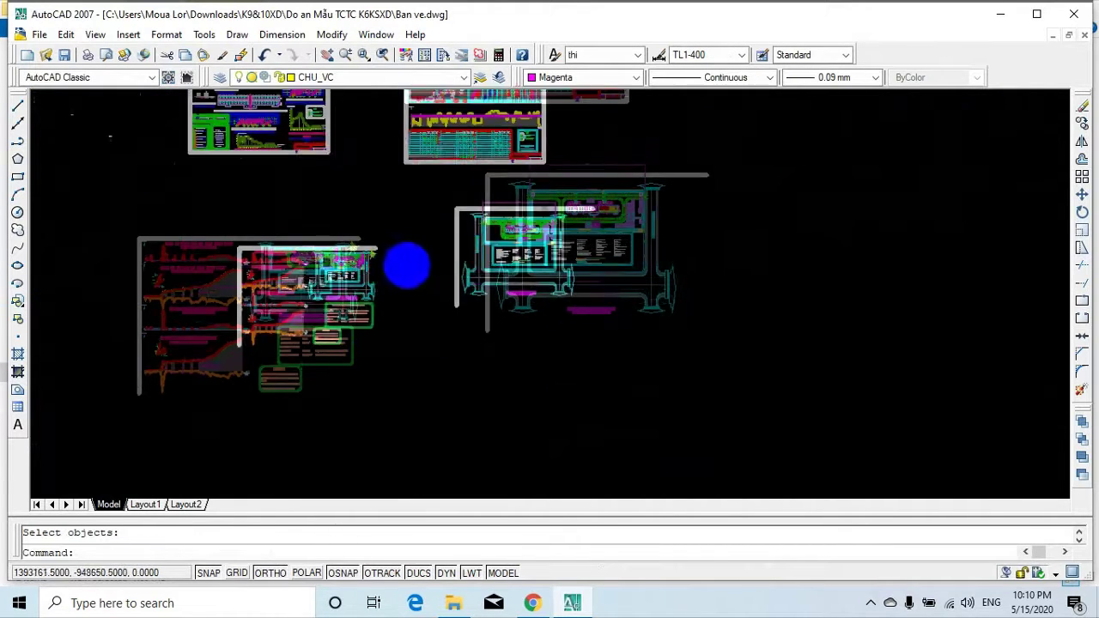
{"action": "scroll", "coordinate": [425, 298], "scroll_direction": "up", "scroll_amount": 5}
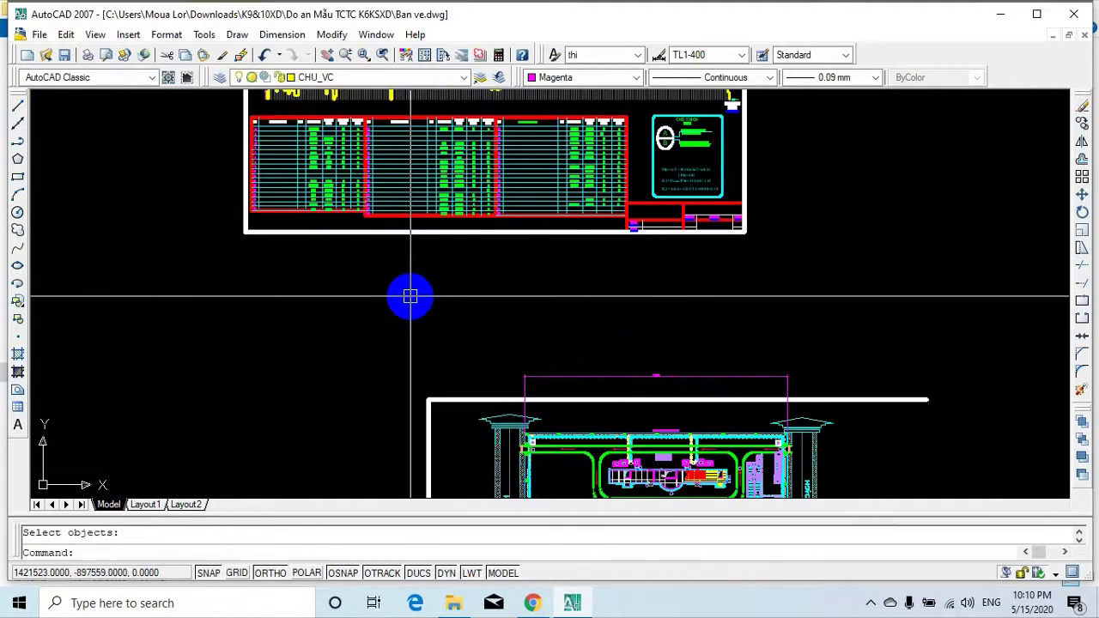
{"action": "key", "text": "Return"}
{"action": "key", "text": "Escape"}
{"action": "type", "text": "c"}
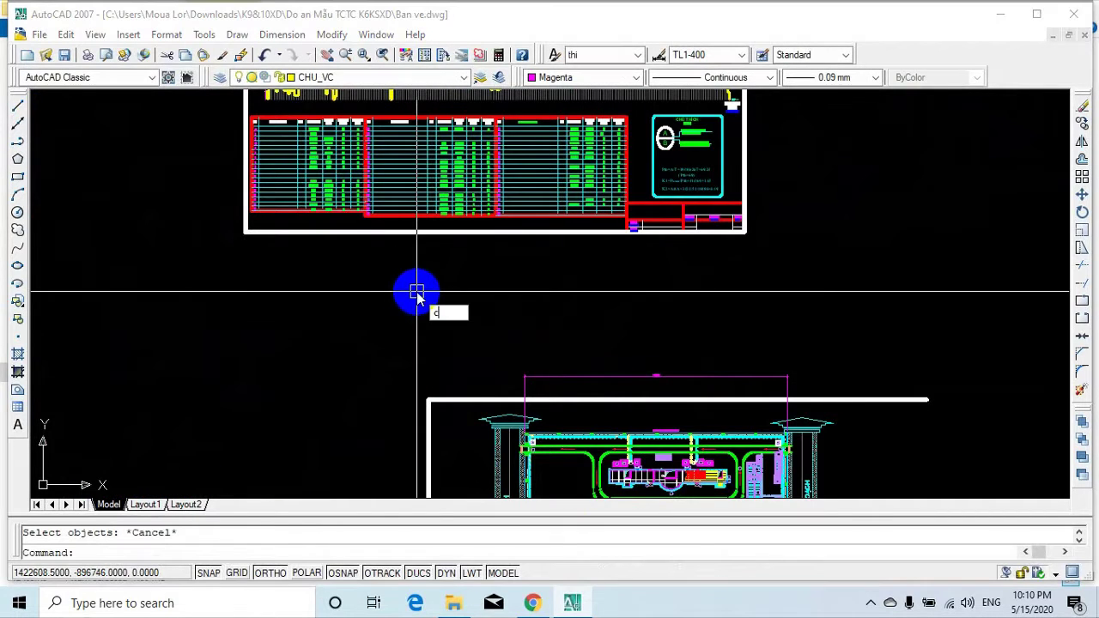
{"action": "type", "text": "o"}
{"action": "key", "text": "Return"}
{"action": "scroll", "coordinate": [721, 223], "scroll_direction": "up", "scroll_amount": 2}
{"action": "left_click", "coordinate": [729, 224]}
{"action": "key", "text": "Return"}
{"action": "scroll", "coordinate": [721, 256], "scroll_direction": "down", "scroll_amount": 1}
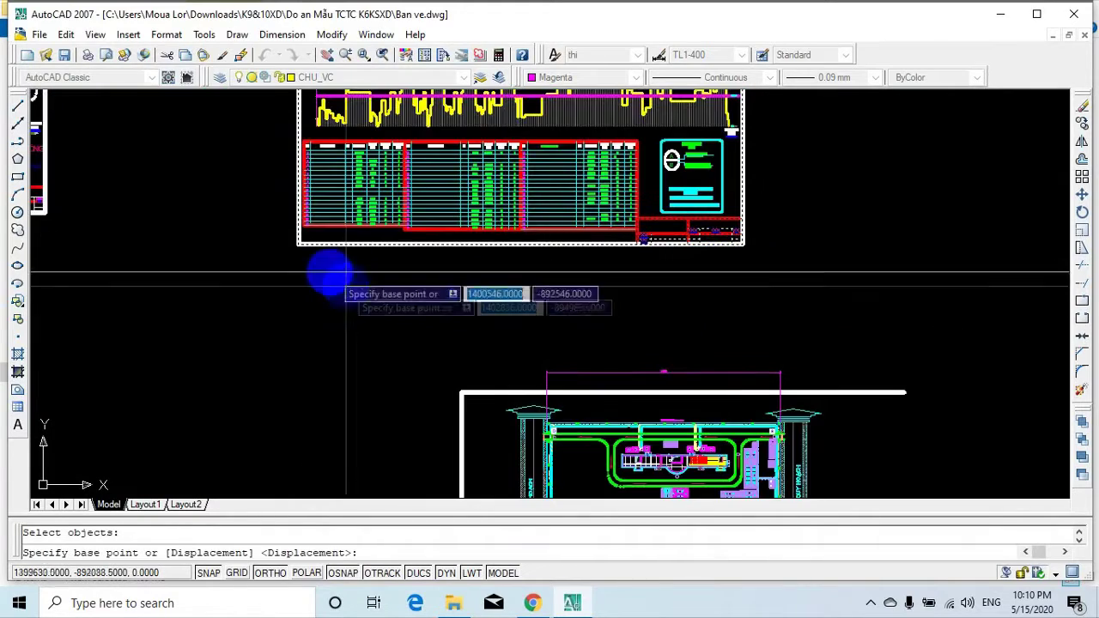
{"action": "left_click", "coordinate": [297, 247]}
{"action": "scroll", "coordinate": [463, 272], "scroll_direction": "down", "scroll_amount": 6}
{"action": "middle_click_drag", "start_coordinate": [464, 273], "coordinate": [417, 199]}
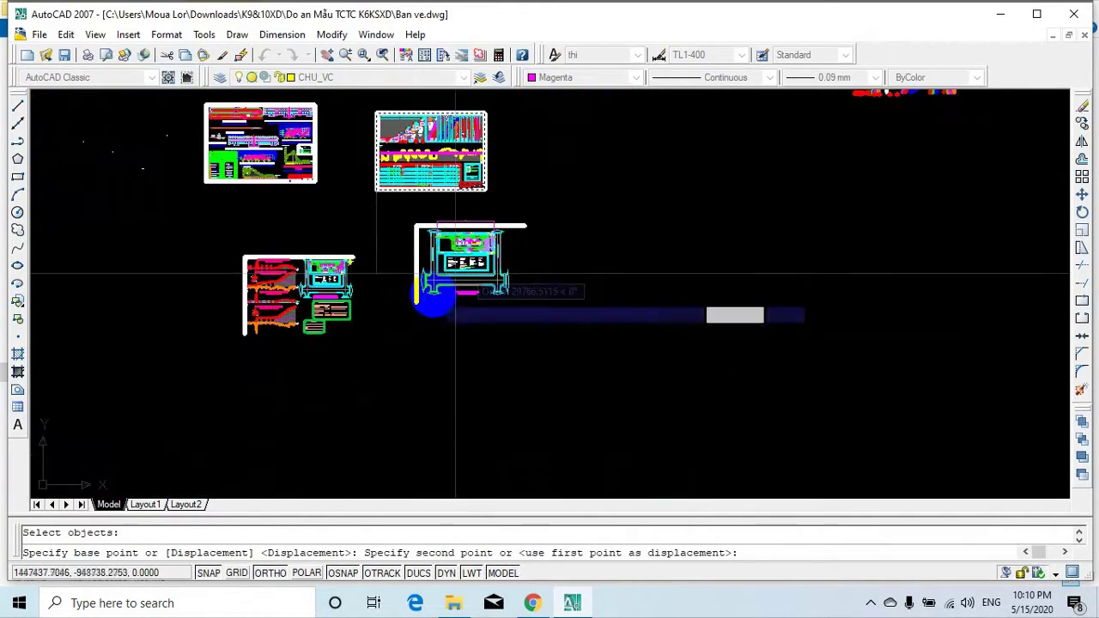
{"action": "scroll", "coordinate": [438, 302], "scroll_direction": "up", "scroll_amount": 3}
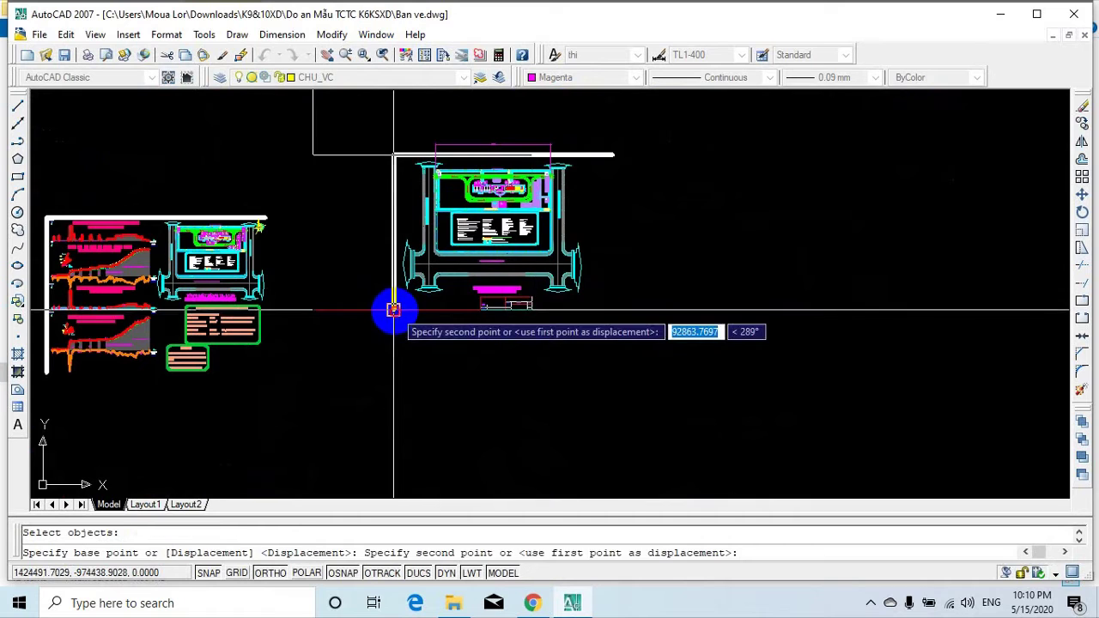
{"action": "left_click", "coordinate": [392, 309]}
Place another copy of the frame block on the material chart sheet, aligned with its remaining frame edges, and finish copying.
{"action": "middle_click_drag", "start_coordinate": [245, 367], "coordinate": [490, 338]}
{"action": "scroll", "coordinate": [371, 352], "scroll_direction": "up", "scroll_amount": 2}
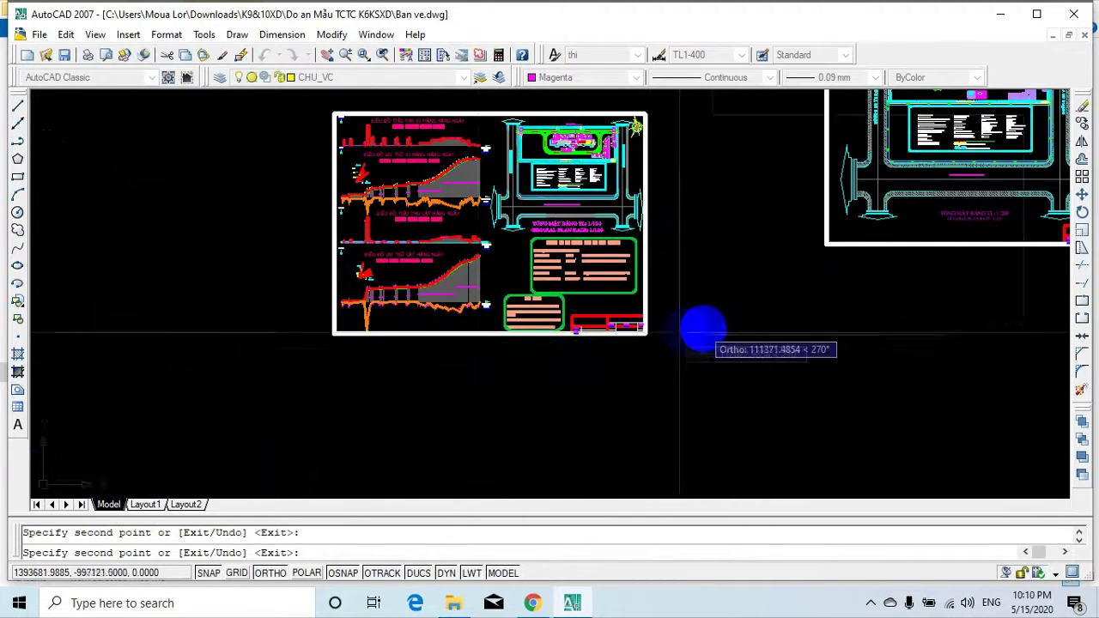
{"action": "scroll", "coordinate": [552, 319], "scroll_direction": "up", "scroll_amount": 5}
{"action": "scroll", "coordinate": [589, 316], "scroll_direction": "up", "scroll_amount": 2}
{"action": "scroll", "coordinate": [525, 376], "scroll_direction": "down", "scroll_amount": 6}
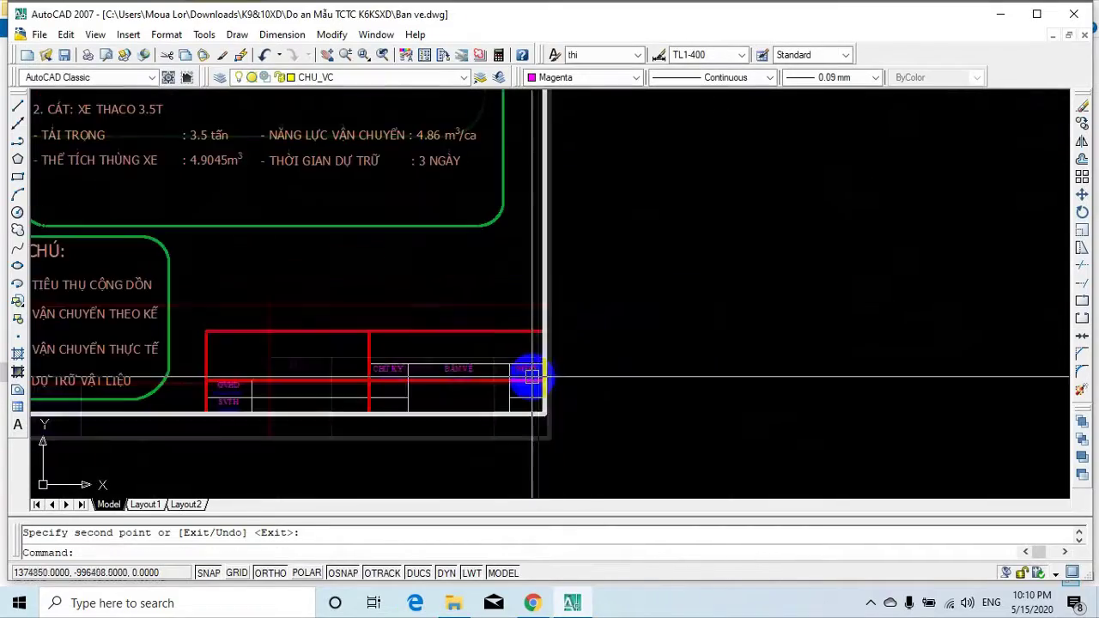
{"action": "key", "text": "Return"}
Examine the replaced frames on the sheets and the title block cells on the foundation sheet, including GVHD and SVTH.
{"action": "scroll", "coordinate": [383, 337], "scroll_direction": "up", "scroll_amount": 2}
{"action": "scroll", "coordinate": [413, 421], "scroll_direction": "down", "scroll_amount": 6}
{"action": "middle_click_drag", "start_coordinate": [419, 385], "coordinate": [565, 454]}
{"action": "scroll", "coordinate": [773, 351], "scroll_direction": "up", "scroll_amount": 2}
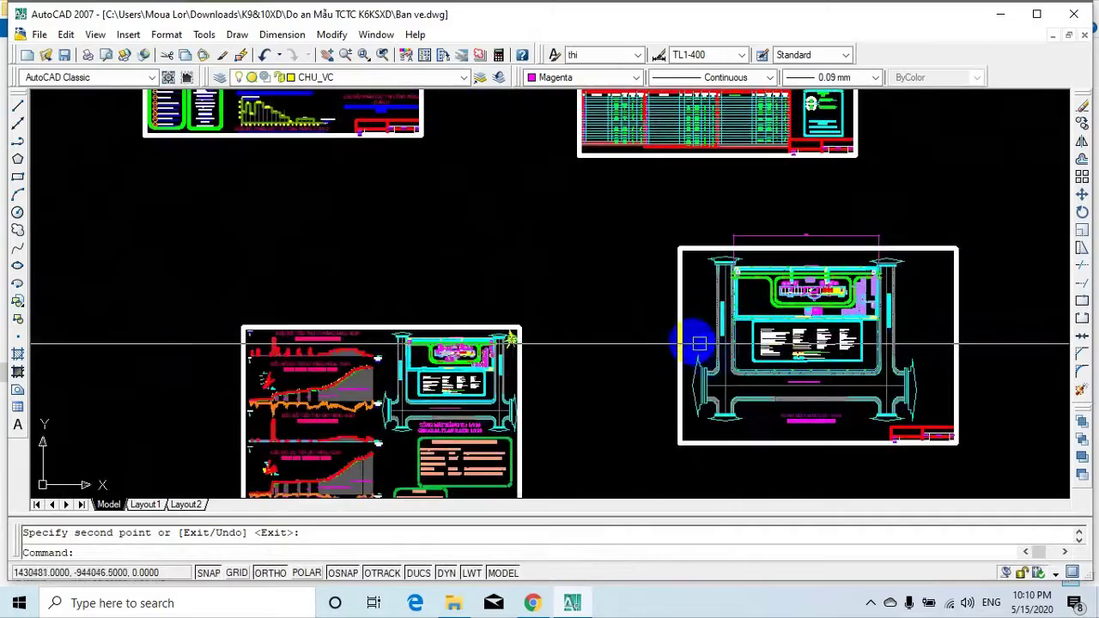
{"action": "middle_click_drag", "start_coordinate": [704, 346], "coordinate": [653, 214]}
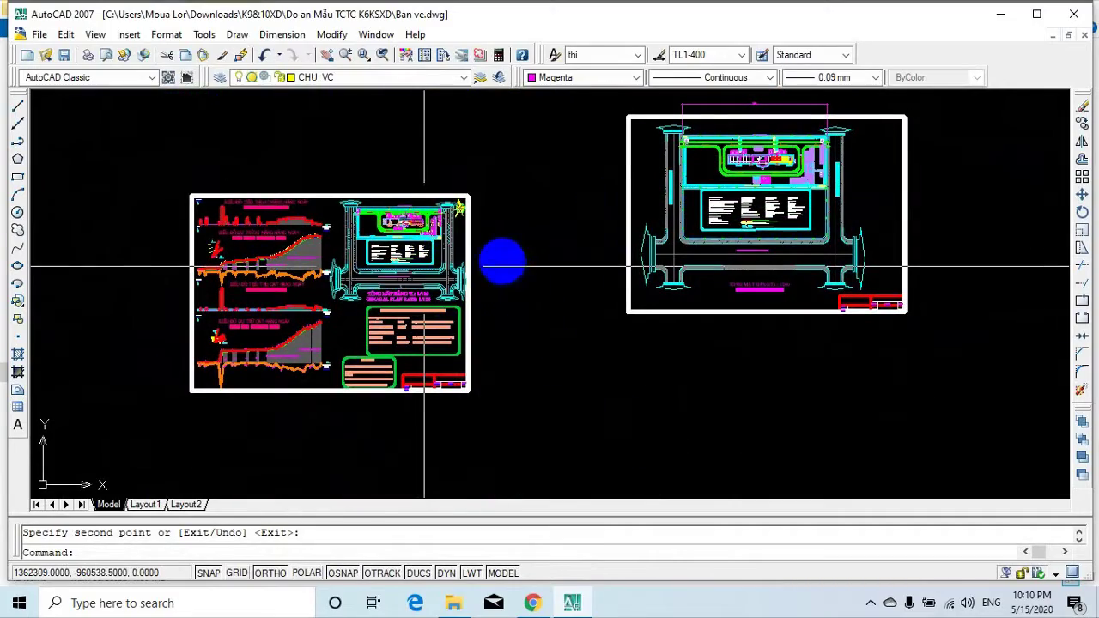
{"action": "middle_click_drag", "start_coordinate": [424, 266], "coordinate": [620, 425]}
{"action": "middle_click_drag", "start_coordinate": [474, 189], "coordinate": [412, 392]}
{"action": "scroll", "coordinate": [510, 368], "scroll_direction": "up", "scroll_amount": 5}
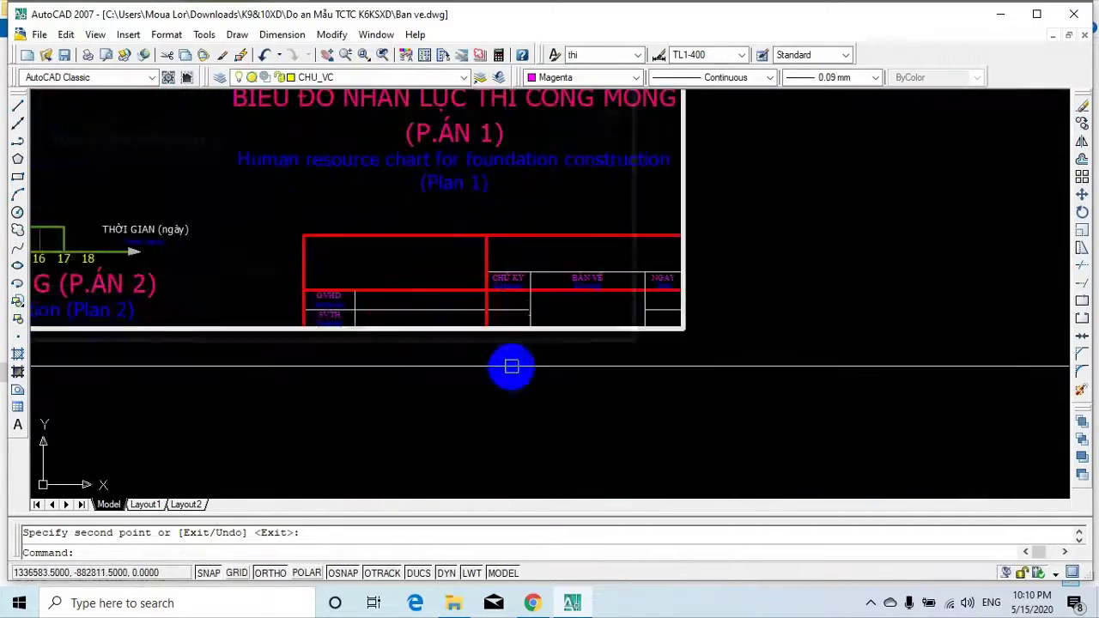
{"action": "scroll", "coordinate": [489, 306], "scroll_direction": "up", "scroll_amount": 2}
{"action": "scroll", "coordinate": [485, 323], "scroll_direction": "down", "scroll_amount": 2}
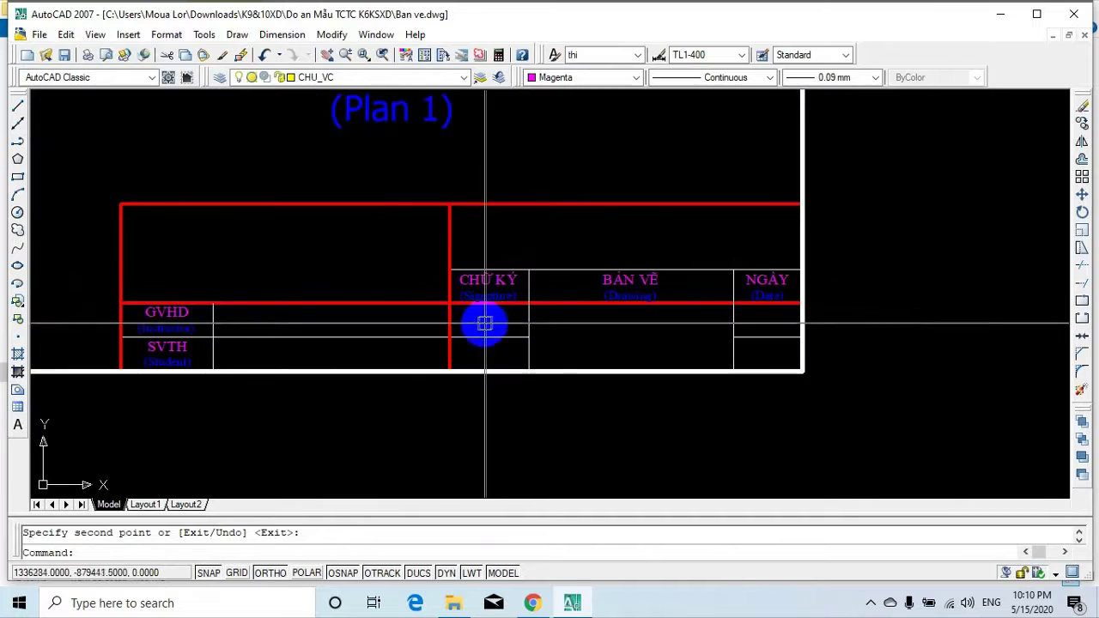
{"action": "middle_click_drag", "start_coordinate": [485, 323], "coordinate": [582, 323]}
{"action": "scroll", "coordinate": [309, 320], "scroll_direction": "up", "scroll_amount": 3}
{"action": "scroll", "coordinate": [309, 331], "scroll_direction": "down", "scroll_amount": 4}
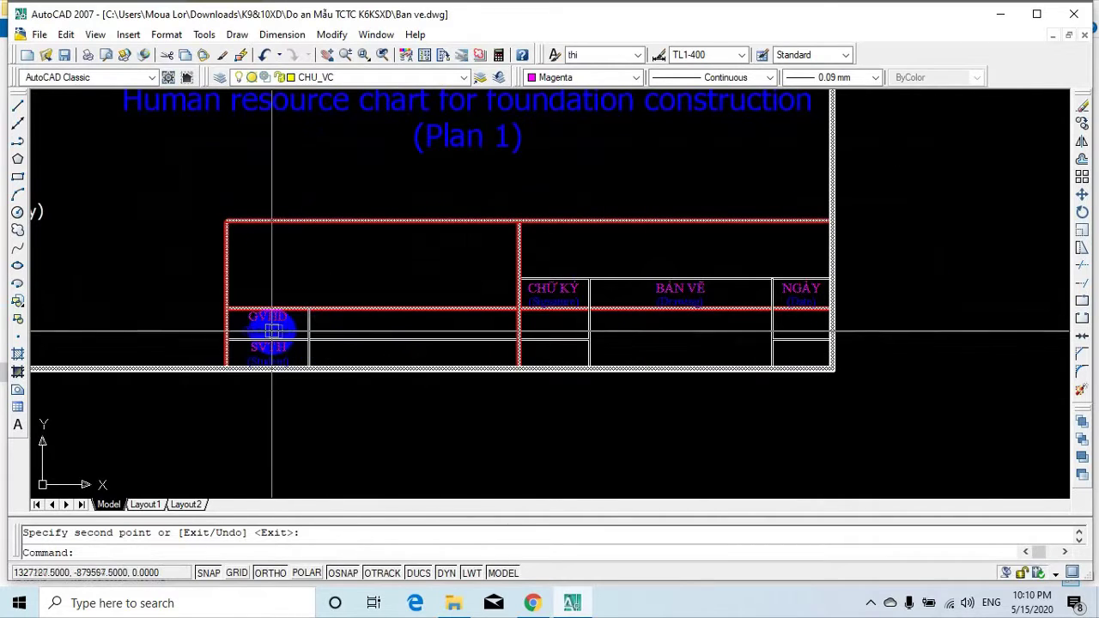
{"action": "scroll", "coordinate": [266, 346], "scroll_direction": "up", "scroll_amount": 2}
{"action": "scroll", "coordinate": [278, 350], "scroll_direction": "down", "scroll_amount": 2}
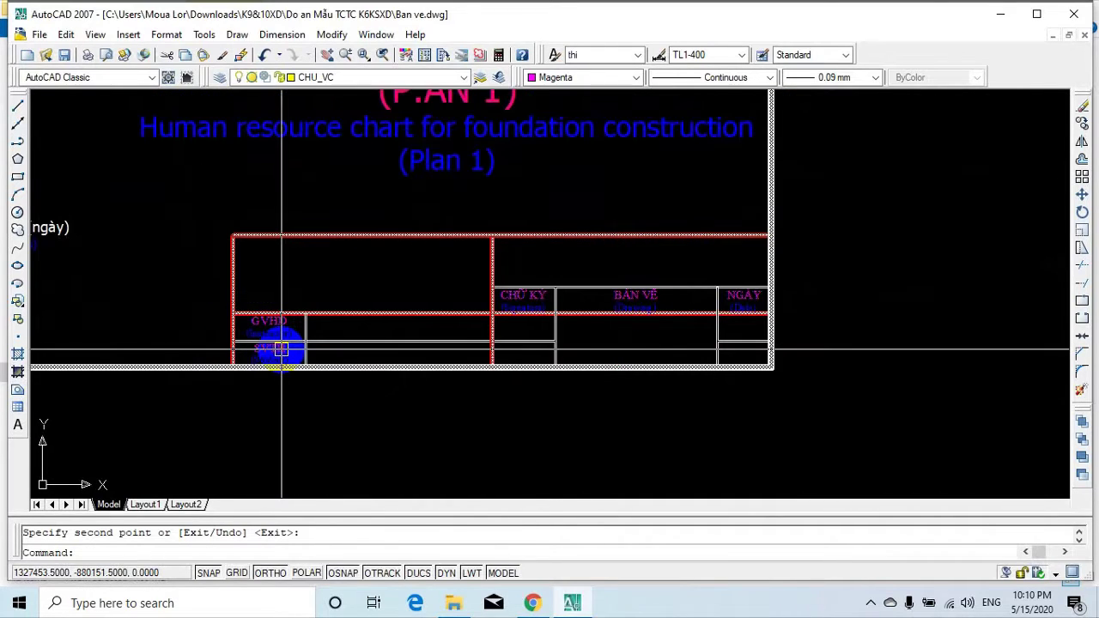
Open the frame and title block "toi" for editing in the Block Editor and close the dynamic block demonstration window.
{"action": "scroll", "coordinate": [280, 349], "scroll_direction": "up", "scroll_amount": 3}
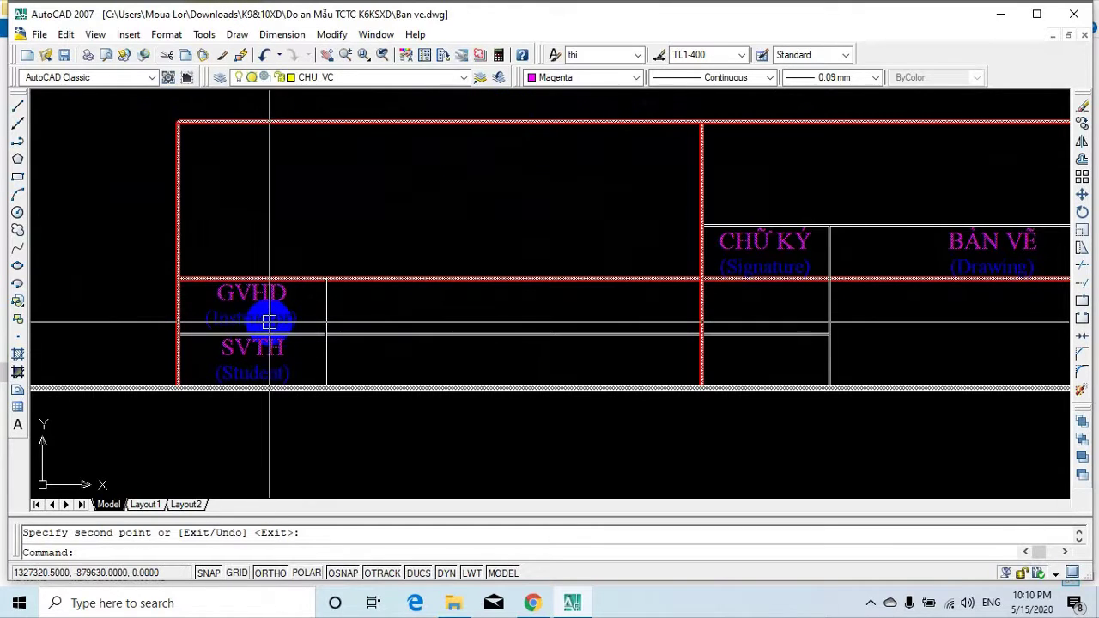
{"action": "double_click", "coordinate": [263, 322]}
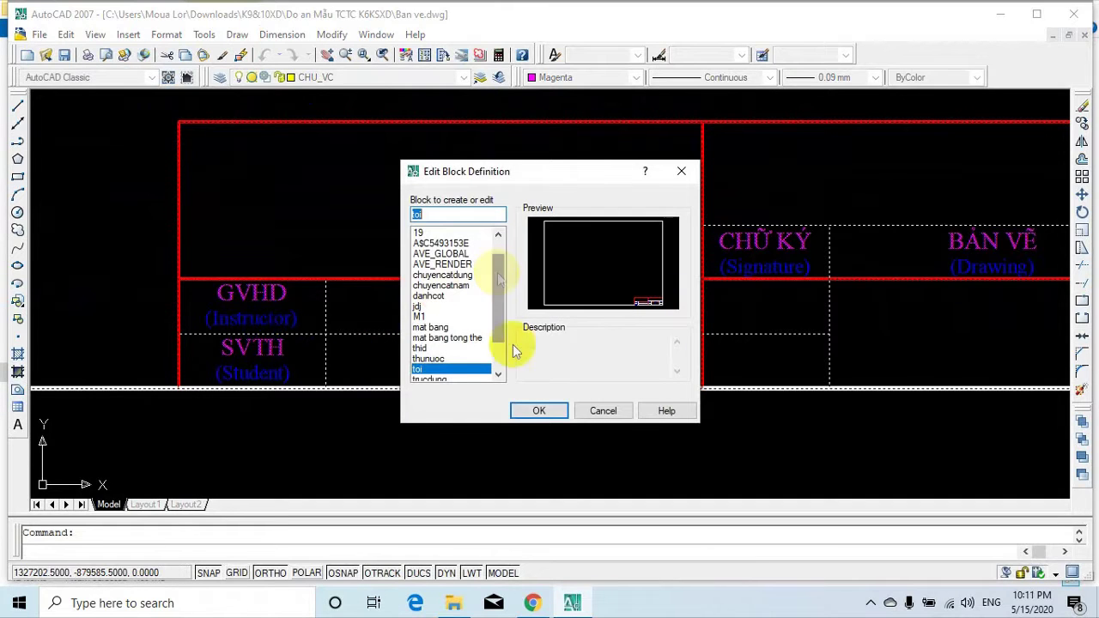
{"action": "left_click", "coordinate": [538, 411]}
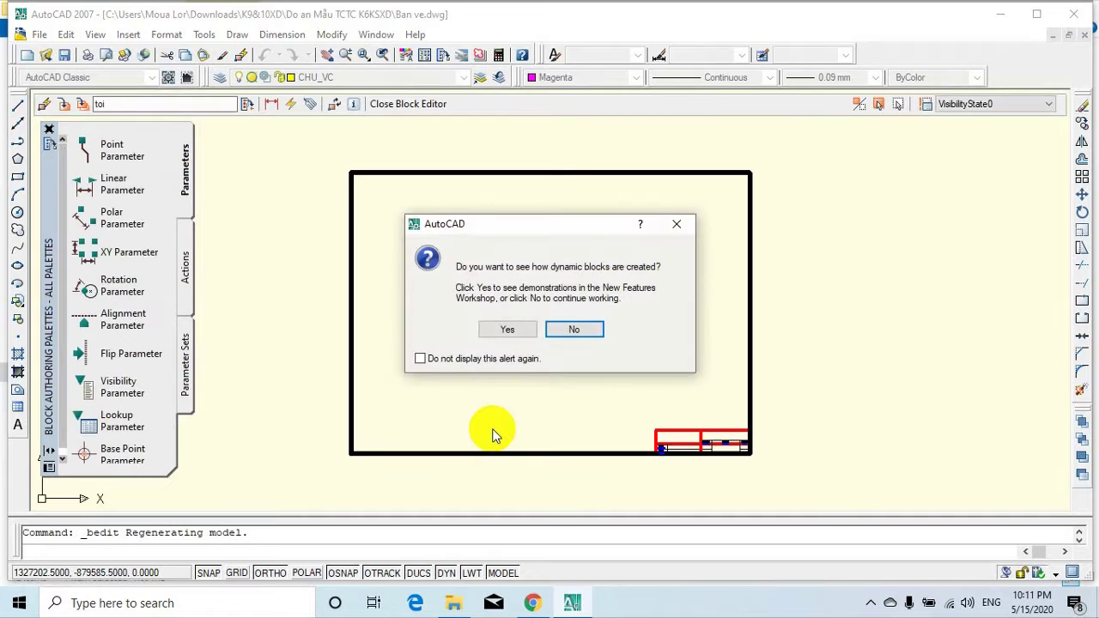
{"action": "left_click", "coordinate": [508, 331]}
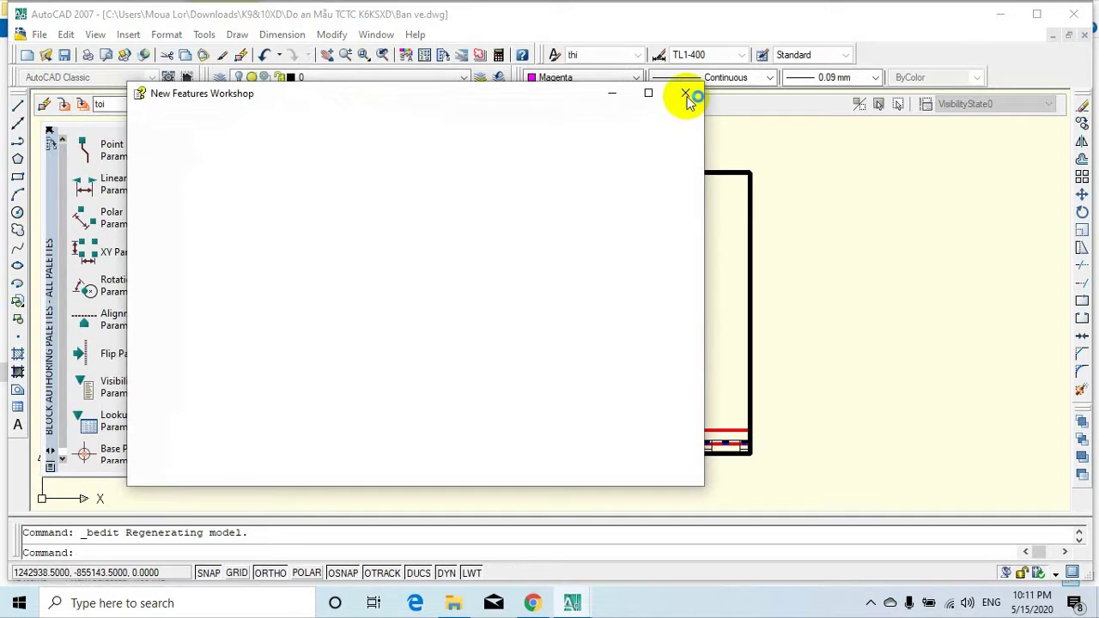
{"action": "left_click", "coordinate": [685, 93]}
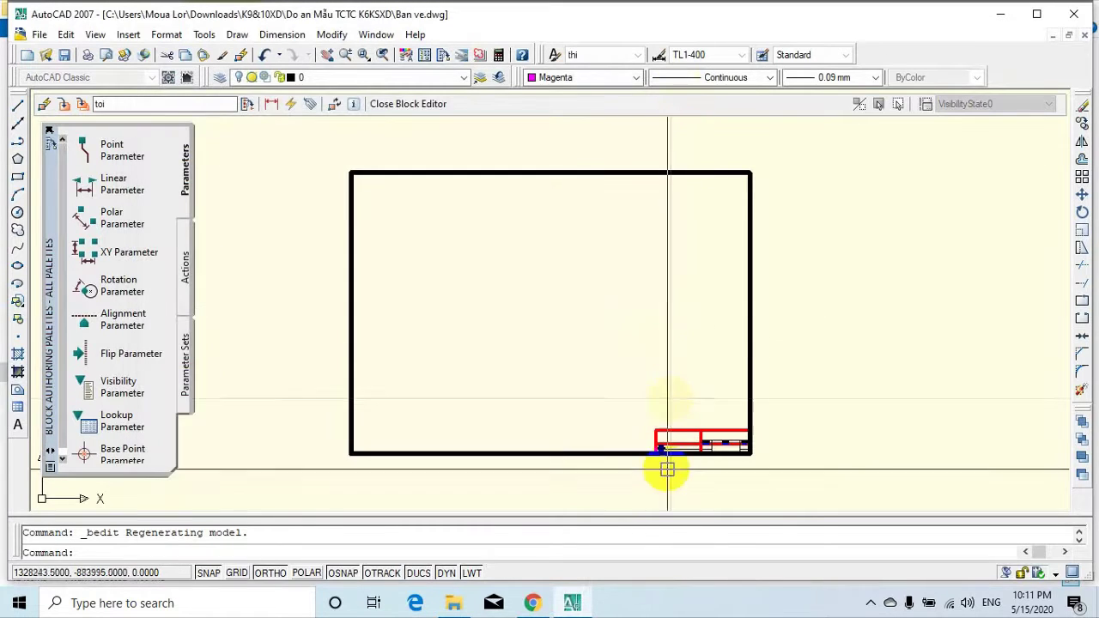
Replace the GVHD (Instructor) text in the title block with the instructor's full name and finish text editing.
{"action": "scroll", "coordinate": [699, 456], "scroll_direction": "up", "scroll_amount": 5}
{"action": "scroll", "coordinate": [589, 385], "scroll_direction": "up", "scroll_amount": 4}
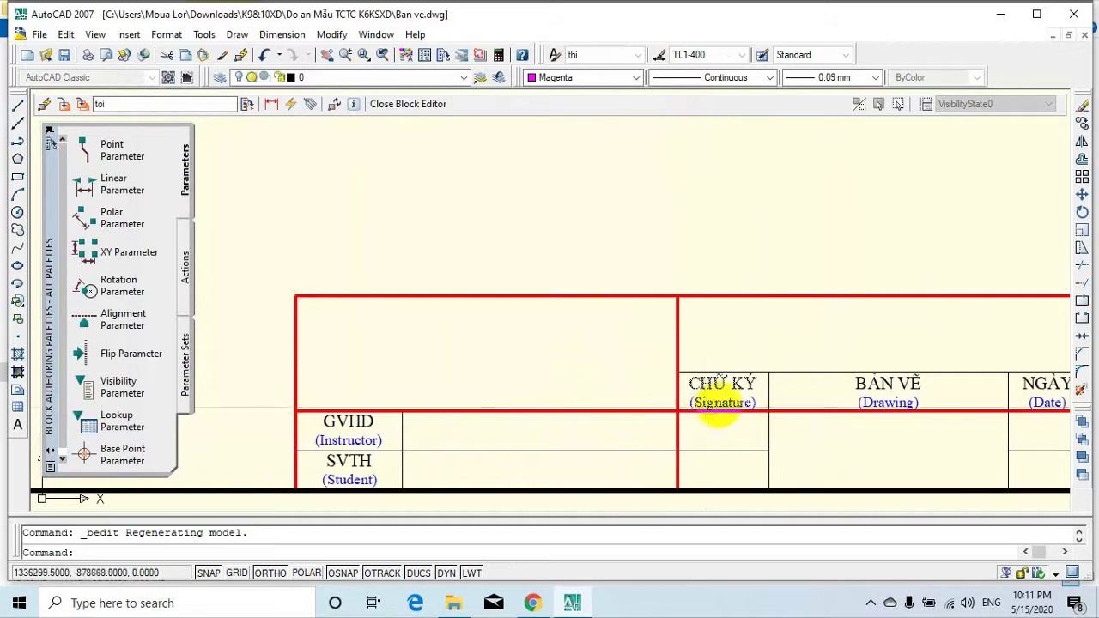
{"action": "scroll", "coordinate": [340, 404], "scroll_direction": "up", "scroll_amount": 2}
{"action": "scroll", "coordinate": [403, 377], "scroll_direction": "up", "scroll_amount": 2}
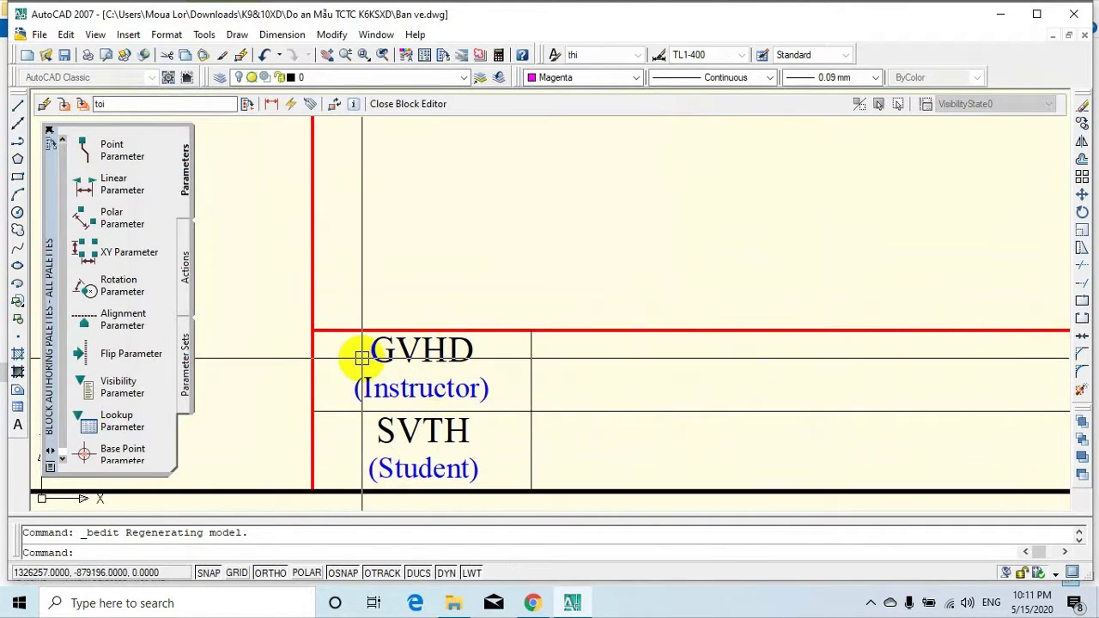
{"action": "scroll", "coordinate": [361, 357], "scroll_direction": "down", "scroll_amount": 2}
{"action": "scroll", "coordinate": [365, 411], "scroll_direction": "up", "scroll_amount": 2}
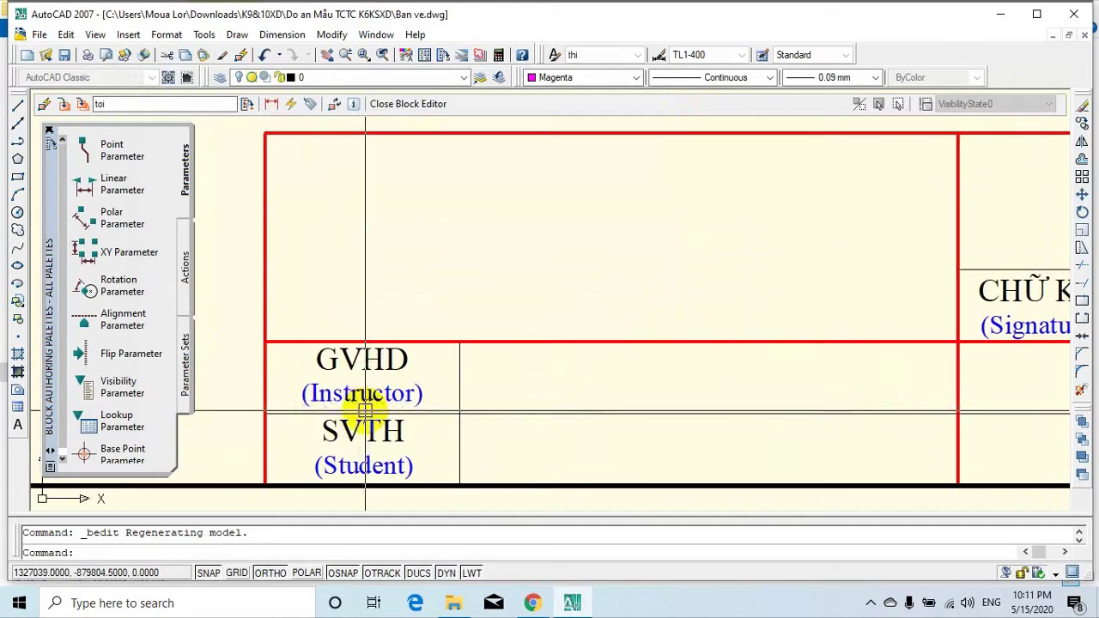
{"action": "scroll", "coordinate": [361, 371], "scroll_direction": "up", "scroll_amount": 2}
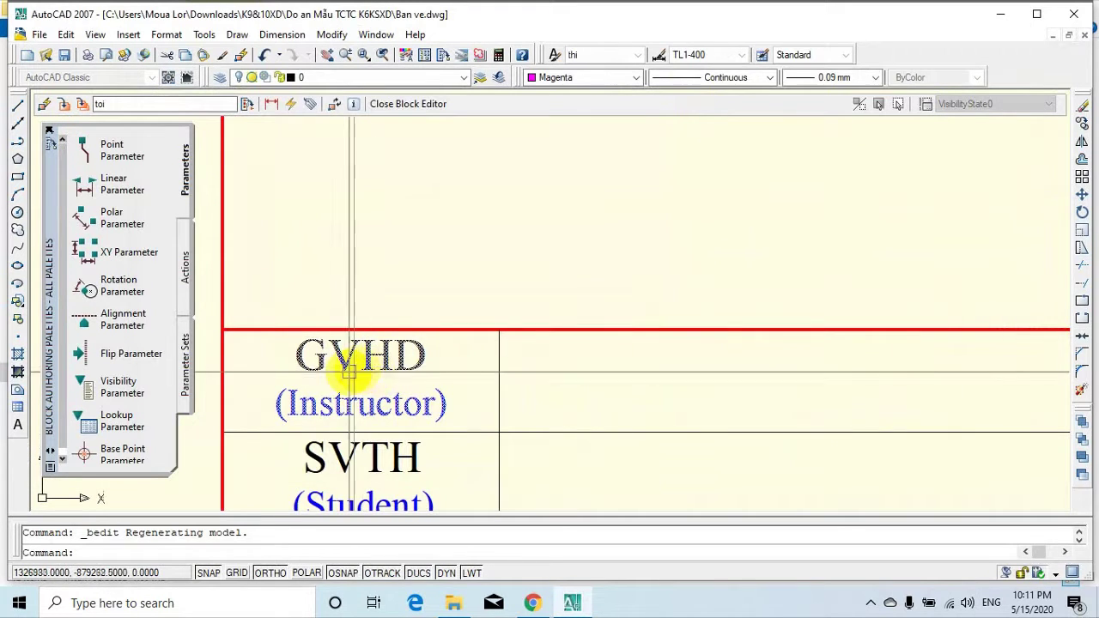
{"action": "type", "text": "ed"}
{"action": "key", "text": "Return"}
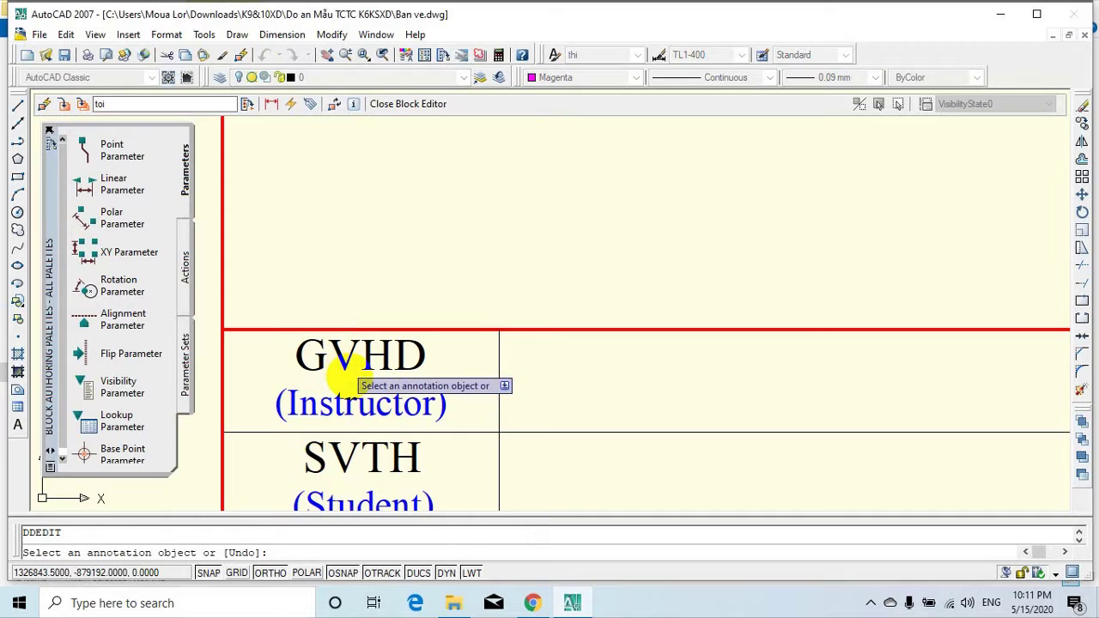
{"action": "left_click", "coordinate": [402, 395]}
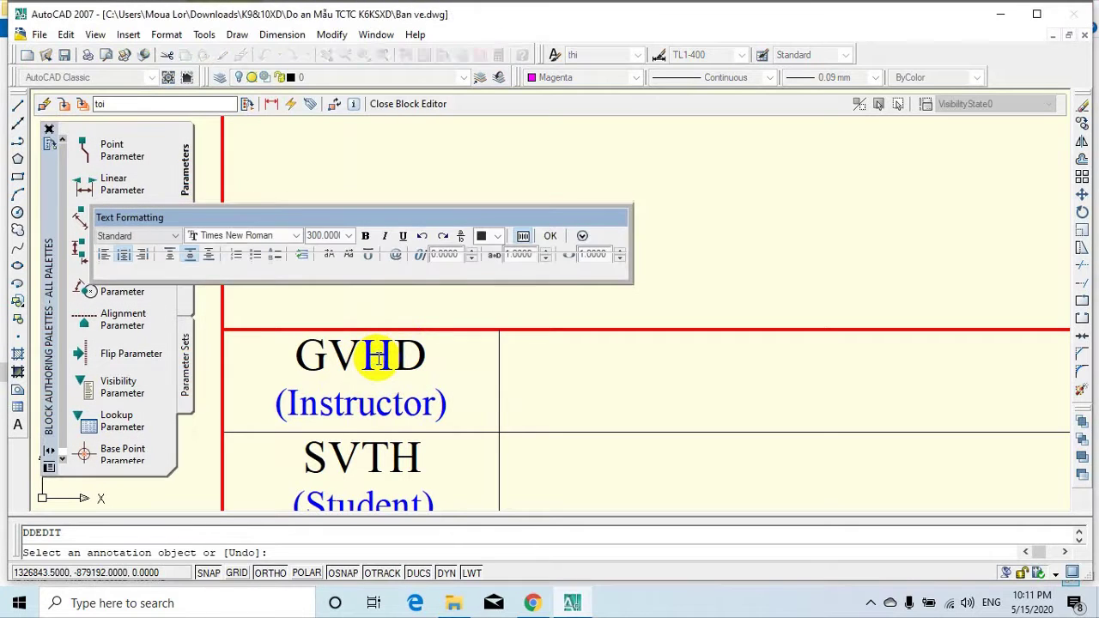
{"action": "left_click_drag", "start_coordinate": [444, 405], "coordinate": [272, 354]}
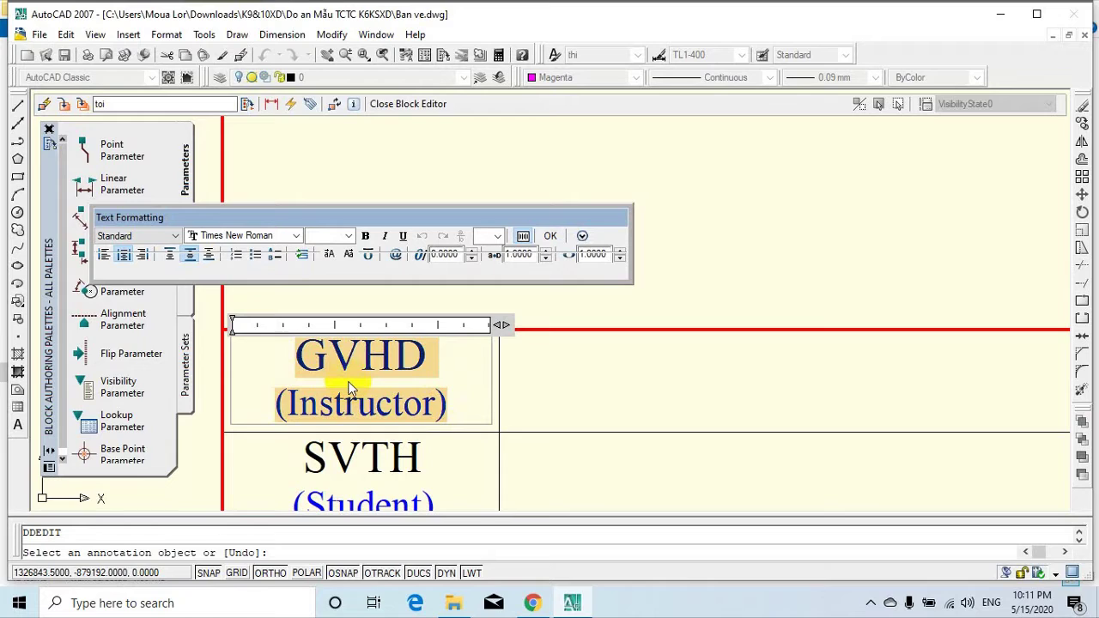
{"action": "type", "text": "tran van A"}
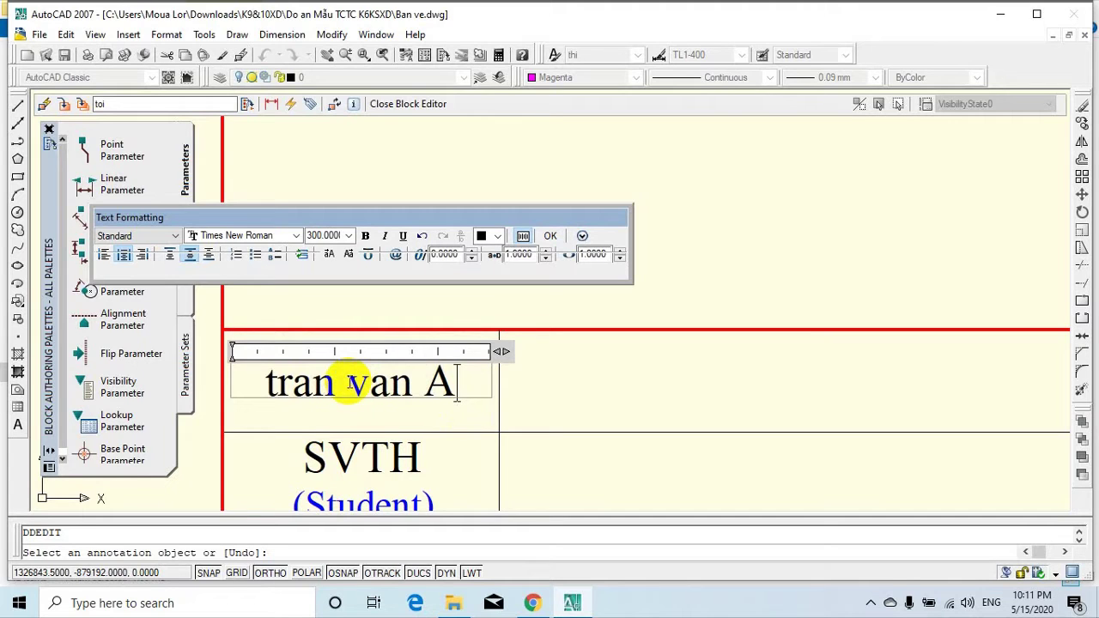
{"action": "left_click", "coordinate": [551, 236]}
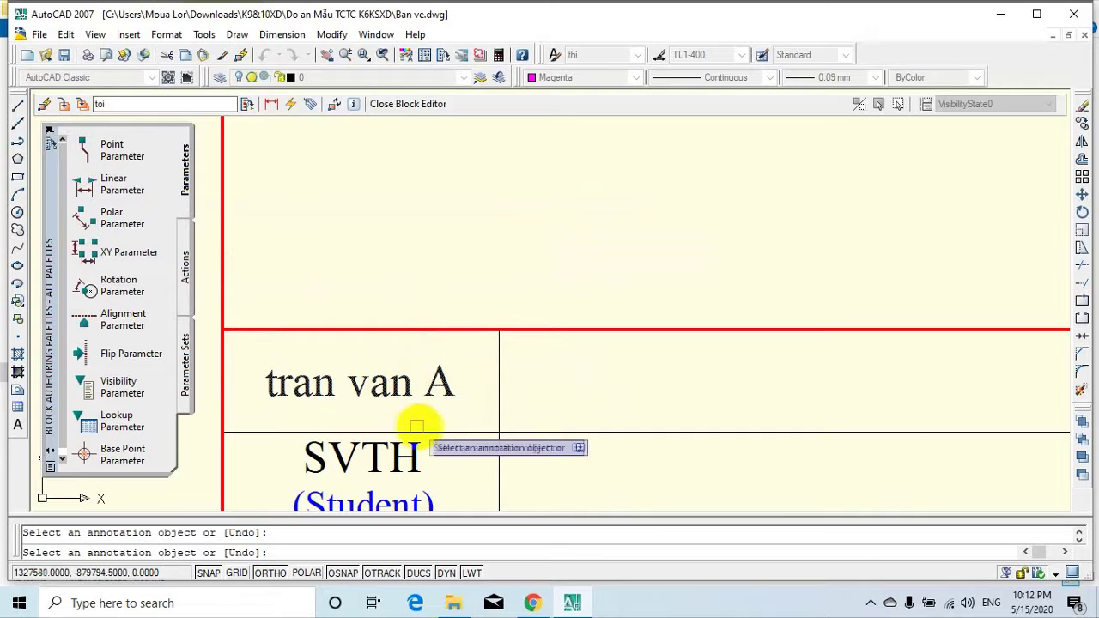
{"action": "key", "text": "Escape"}
Close the Block Editor and save the changes to the block "toi".
{"action": "scroll", "coordinate": [422, 421], "scroll_direction": "down", "scroll_amount": 2}
{"action": "scroll", "coordinate": [422, 418], "scroll_direction": "up", "scroll_amount": 1}
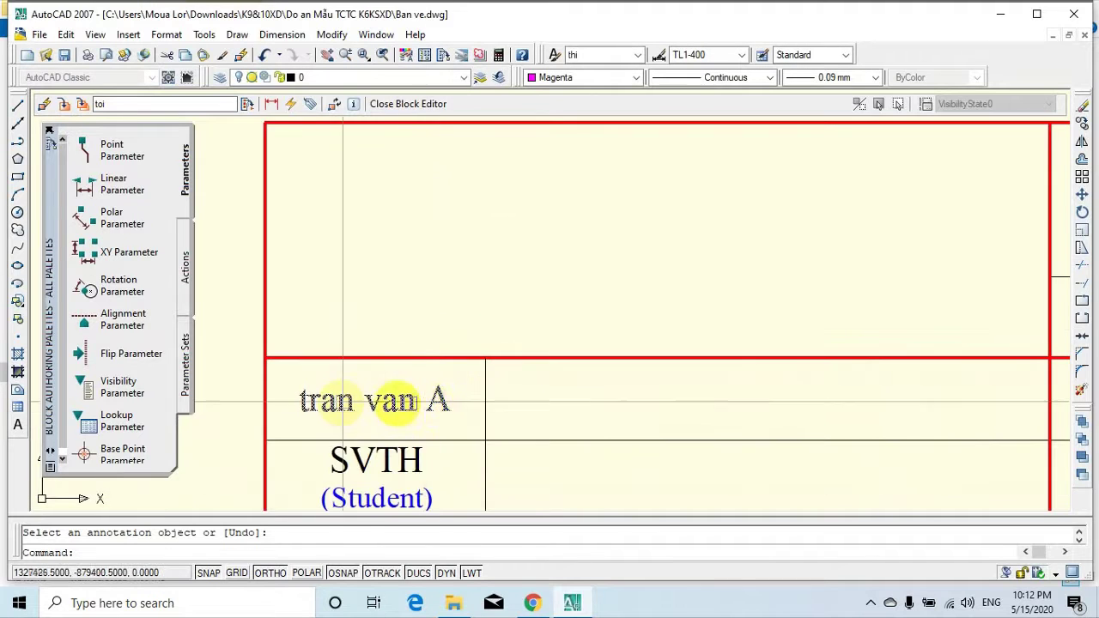
{"action": "scroll", "coordinate": [388, 368], "scroll_direction": "down", "scroll_amount": 3}
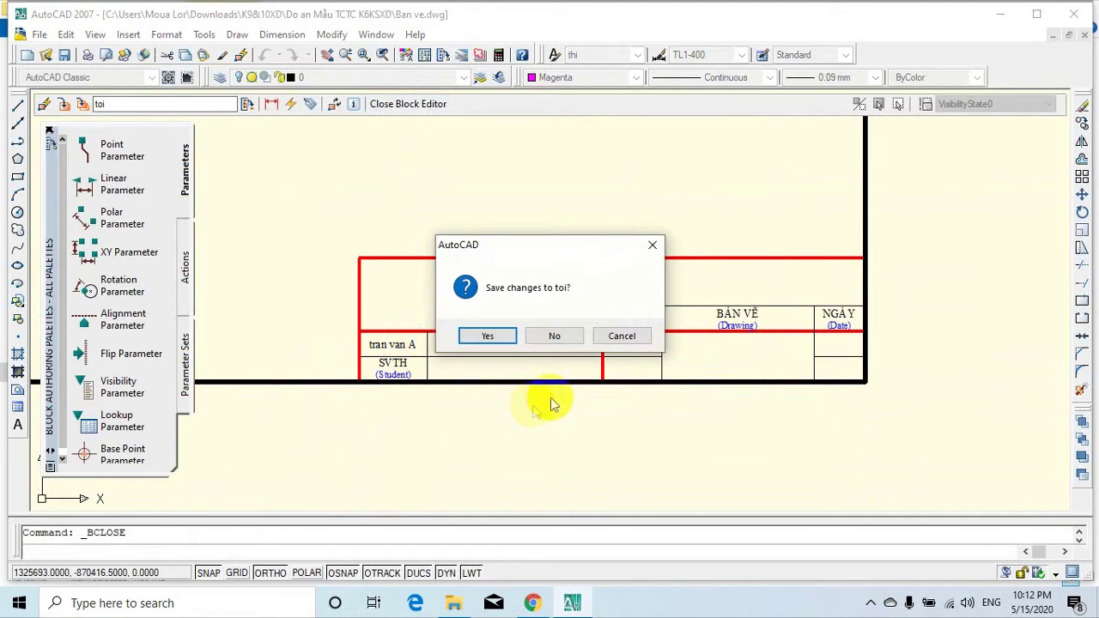
{"action": "left_click", "coordinate": [487, 336]}
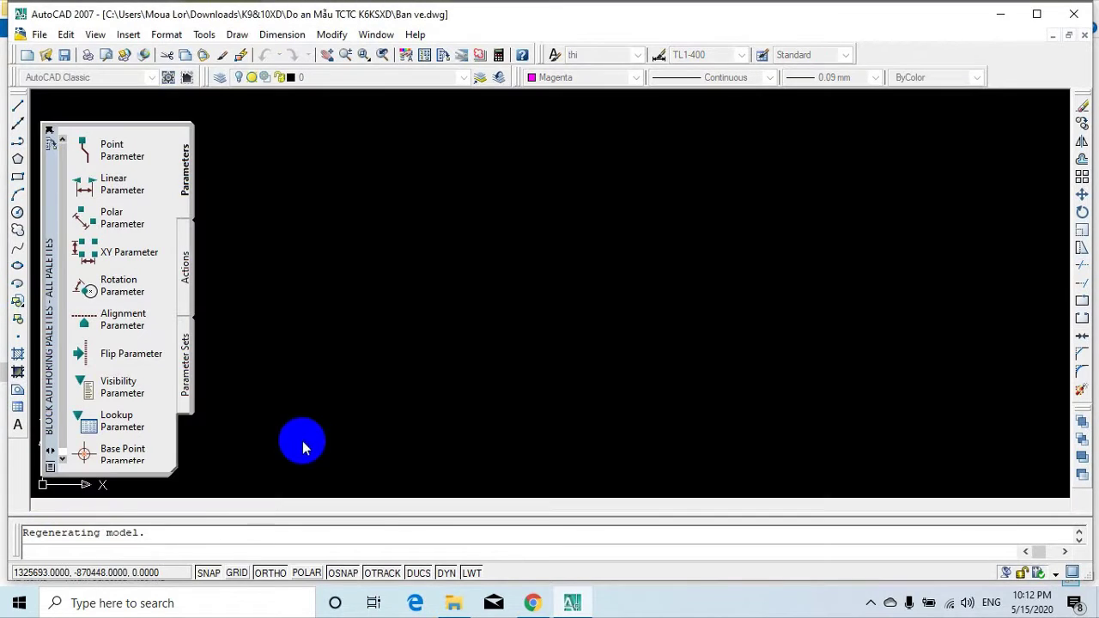
Examine the title block's instructor cell on the foundation sheet and the schedule sheet.
{"action": "scroll", "coordinate": [387, 273], "scroll_direction": "down", "scroll_amount": 2}
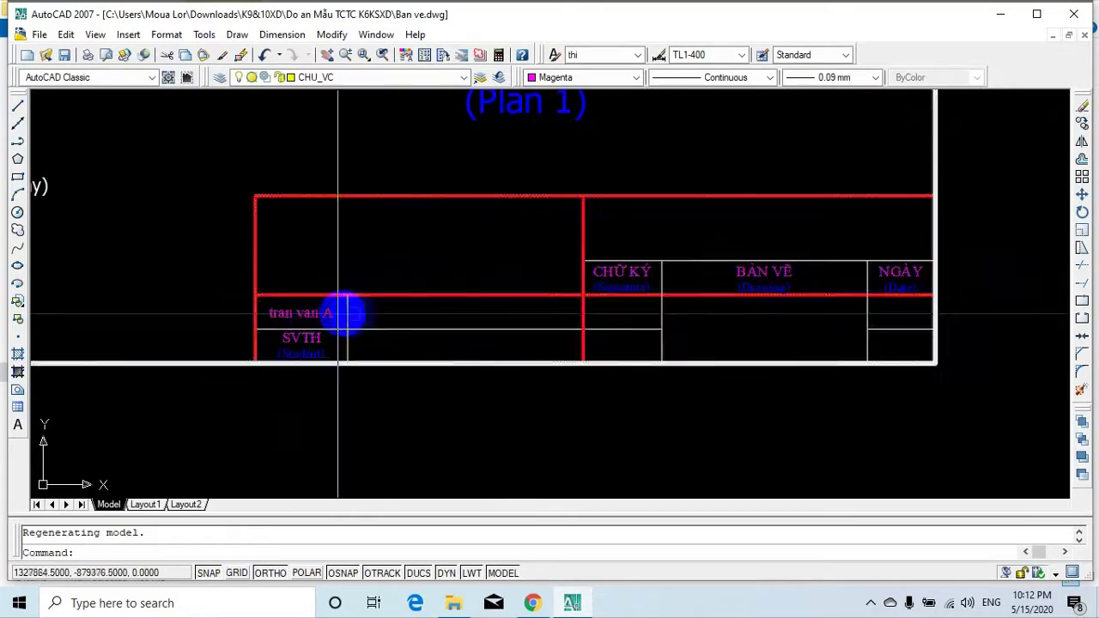
{"action": "scroll", "coordinate": [335, 315], "scroll_direction": "up", "scroll_amount": 1}
{"action": "scroll", "coordinate": [334, 316], "scroll_direction": "down", "scroll_amount": 3}
{"action": "scroll", "coordinate": [318, 352], "scroll_direction": "up", "scroll_amount": 5}
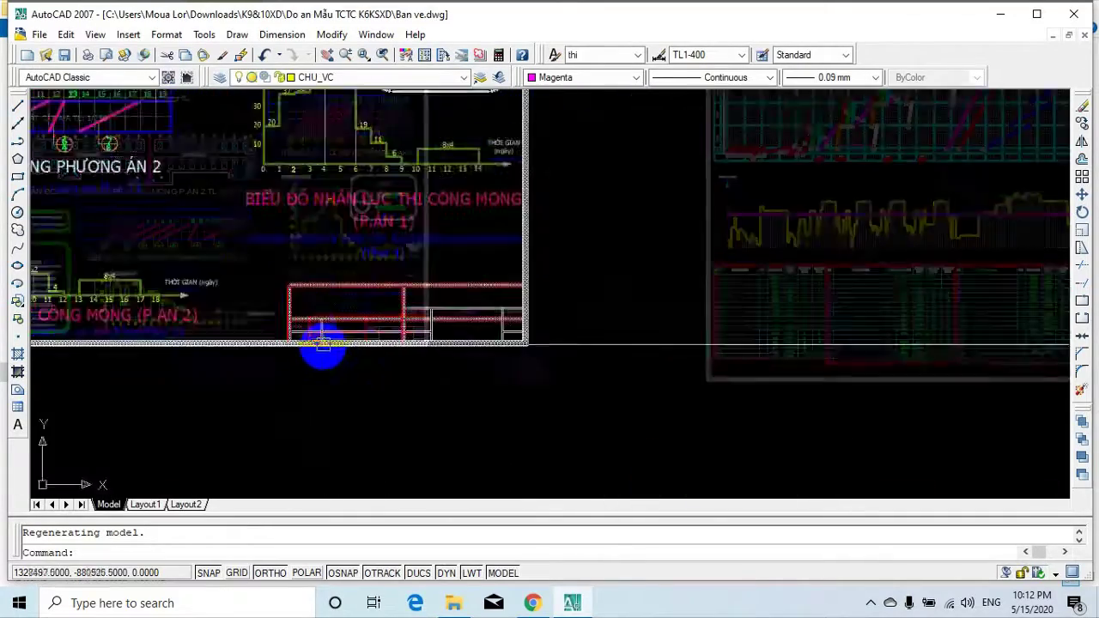
{"action": "scroll", "coordinate": [300, 343], "scroll_direction": "down", "scroll_amount": 6}
{"action": "middle_click_drag", "start_coordinate": [578, 323], "coordinate": [322, 338]}
{"action": "scroll", "coordinate": [322, 338], "scroll_direction": "down", "scroll_amount": 4}
{"action": "scroll", "coordinate": [643, 368], "scroll_direction": "up", "scroll_amount": 10}
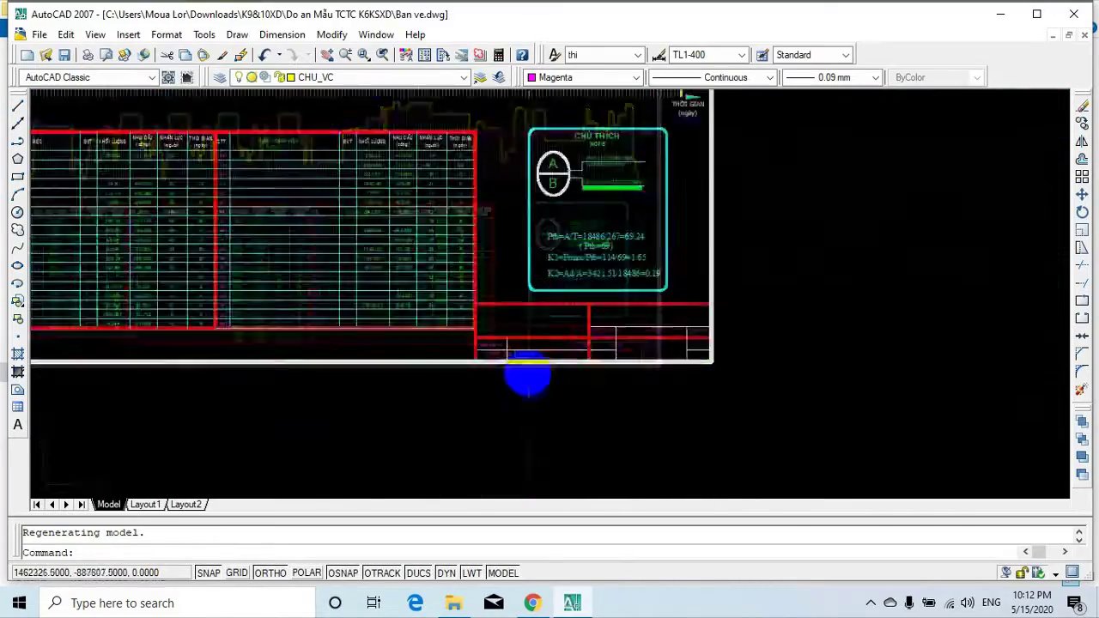
Check the instructor cell in the title blocks of the general plan sheet and the material chart sheet.
{"action": "scroll", "coordinate": [464, 292], "scroll_direction": "down", "scroll_amount": 10}
{"action": "middle_click_drag", "start_coordinate": [463, 373], "coordinate": [427, 203]}
{"action": "scroll", "coordinate": [503, 361], "scroll_direction": "up", "scroll_amount": 3}
{"action": "scroll", "coordinate": [491, 360], "scroll_direction": "up", "scroll_amount": 8}
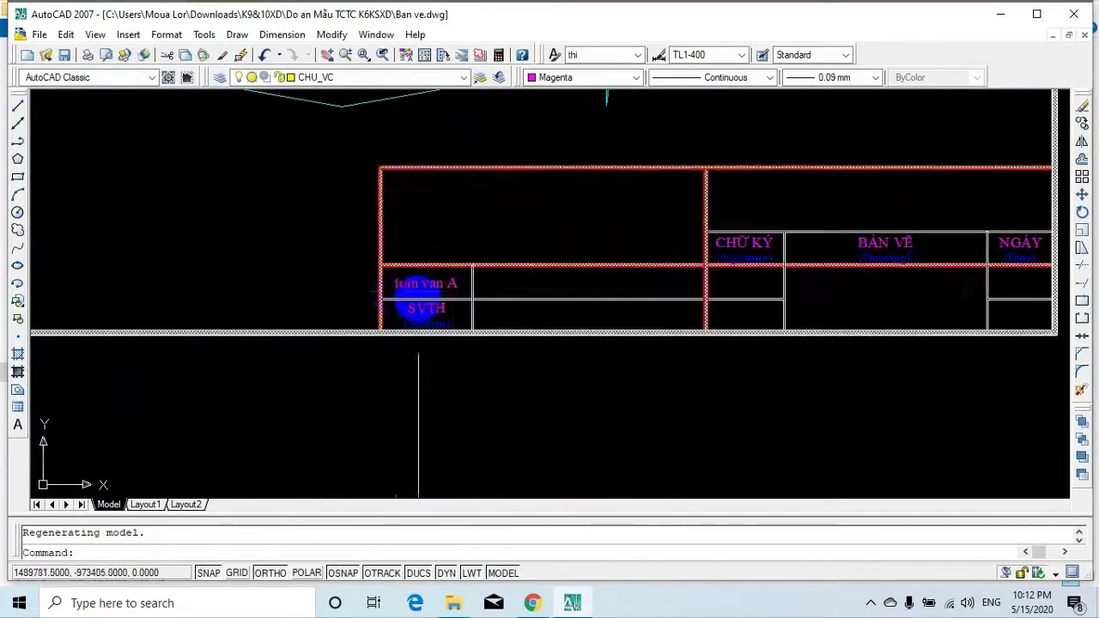
{"action": "scroll", "coordinate": [395, 292], "scroll_direction": "up", "scroll_amount": 3}
{"action": "scroll", "coordinate": [451, 284], "scroll_direction": "down", "scroll_amount": 10}
{"action": "middle_click_drag", "start_coordinate": [396, 361], "coordinate": [662, 204]}
{"action": "middle_click_drag", "start_coordinate": [388, 347], "coordinate": [726, 367]}
{"action": "middle_click_drag", "start_coordinate": [302, 262], "coordinate": [466, 239]}
{"action": "scroll", "coordinate": [380, 416], "scroll_direction": "up", "scroll_amount": 3}
{"action": "middle_click_drag", "start_coordinate": [414, 328], "coordinate": [432, 210]}
{"action": "scroll", "coordinate": [346, 364], "scroll_direction": "up", "scroll_amount": 5}
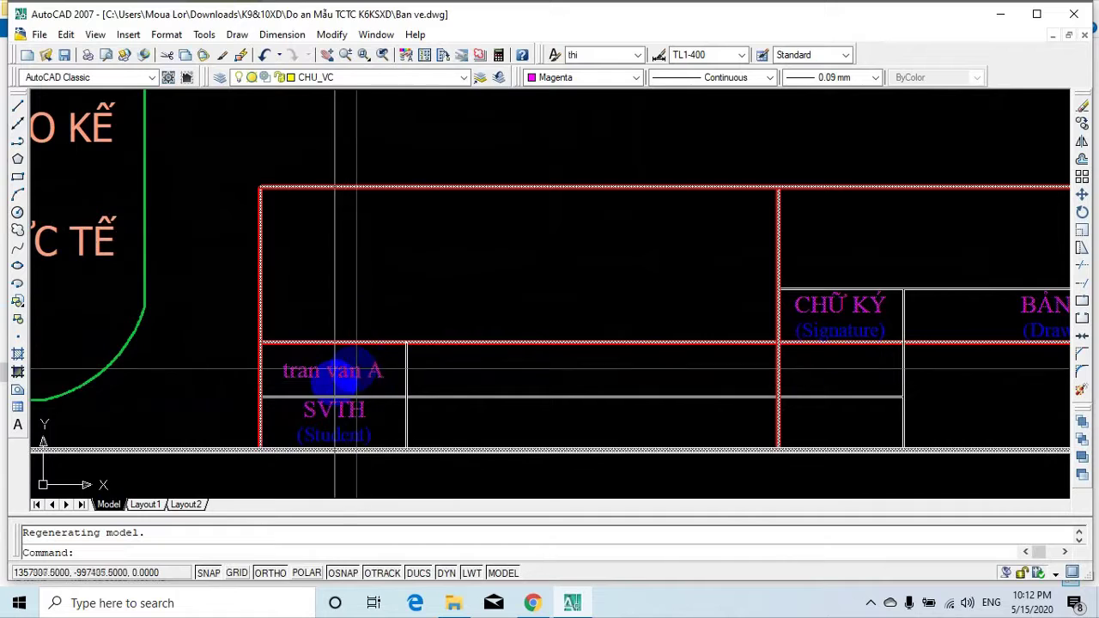
Compare the material chart sheet's title block with the one on the general plan sheet once more.
{"action": "scroll", "coordinate": [335, 371], "scroll_direction": "down", "scroll_amount": 5}
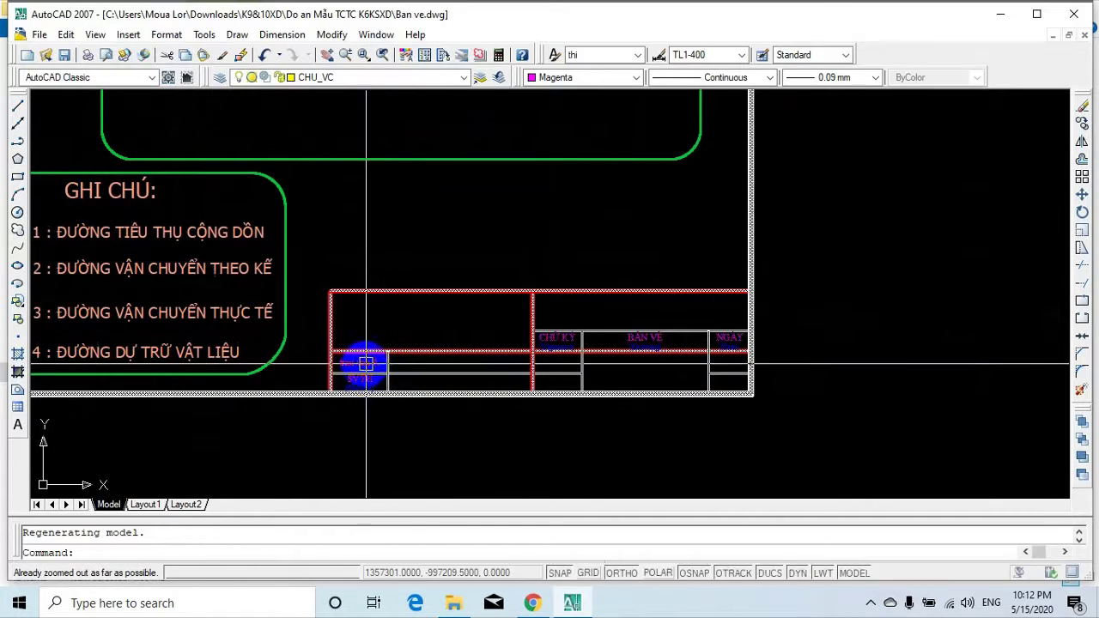
{"action": "middle_click_drag", "start_coordinate": [320, 299], "coordinate": [439, 383]}
{"action": "scroll", "coordinate": [571, 324], "scroll_direction": "down", "scroll_amount": 2}
{"action": "mouse_move", "coordinate": [571, 323]}
{"action": "middle_mouse_down"}
{"action": "mouse_move", "coordinate": [356, 359]}
{"action": "mouse_move", "coordinate": [302, 402]}
{"action": "middle_mouse_up"}
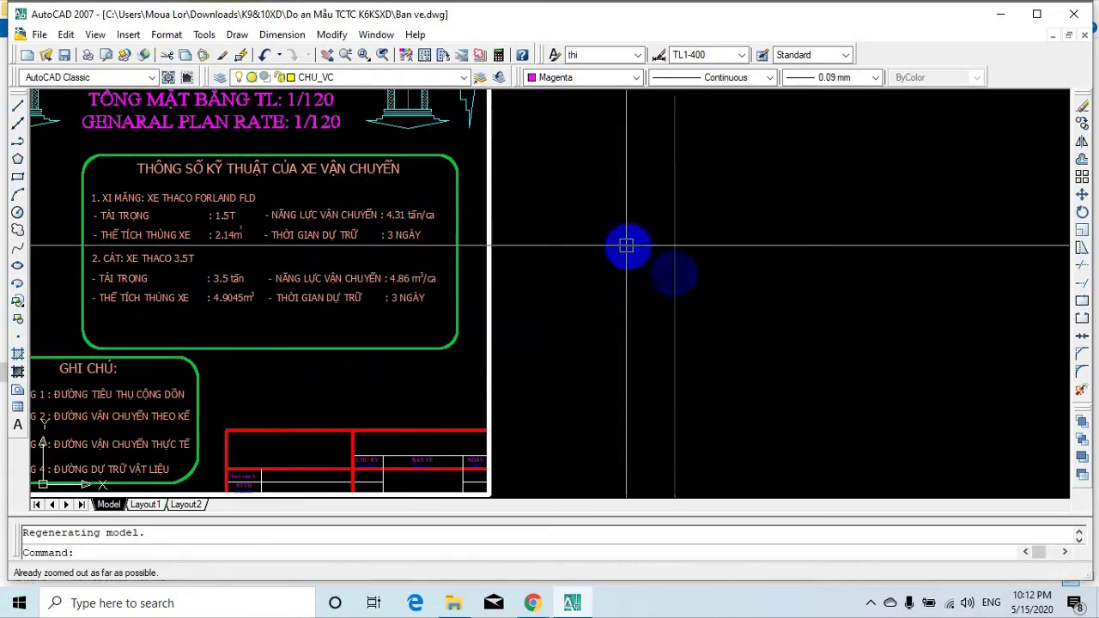
{"action": "mouse_move", "coordinate": [536, 266]}
{"action": "middle_mouse_down"}
{"action": "mouse_move", "coordinate": [464, 426]}
{"action": "mouse_move", "coordinate": [455, 478]}
{"action": "middle_mouse_up"}
{"action": "scroll", "coordinate": [511, 398], "scroll_direction": "down", "scroll_amount": 3}
{"action": "mouse_move", "coordinate": [616, 329]}
{"action": "middle_mouse_down"}
{"action": "mouse_move", "coordinate": [368, 309]}
{"action": "mouse_move", "coordinate": [289, 321]}
{"action": "middle_mouse_up"}
{"action": "scroll", "coordinate": [777, 376], "scroll_direction": "up", "scroll_amount": 6}
{"action": "scroll", "coordinate": [678, 370], "scroll_direction": "up", "scroll_amount": 2}
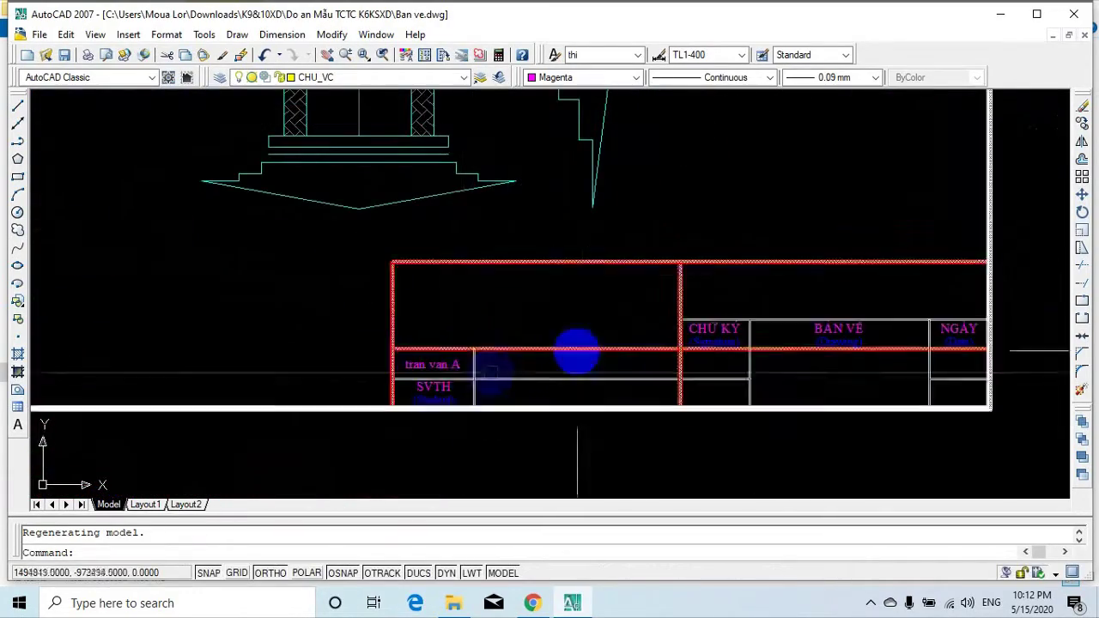
Look over all the sheets together with their replaced frames and title blocks.
{"action": "scroll", "coordinate": [567, 352], "scroll_direction": "down", "scroll_amount": 7}
{"action": "middle_click_drag", "start_coordinate": [510, 302], "coordinate": [738, 382]}
{"action": "scroll", "coordinate": [720, 378], "scroll_direction": "down", "scroll_amount": 2}
{"action": "middle_click_drag", "start_coordinate": [520, 280], "coordinate": [575, 401]}
{"action": "scroll", "coordinate": [526, 304], "scroll_direction": "down", "scroll_amount": 2}
{"action": "scroll", "coordinate": [526, 304], "scroll_direction": "down", "scroll_amount": 2}
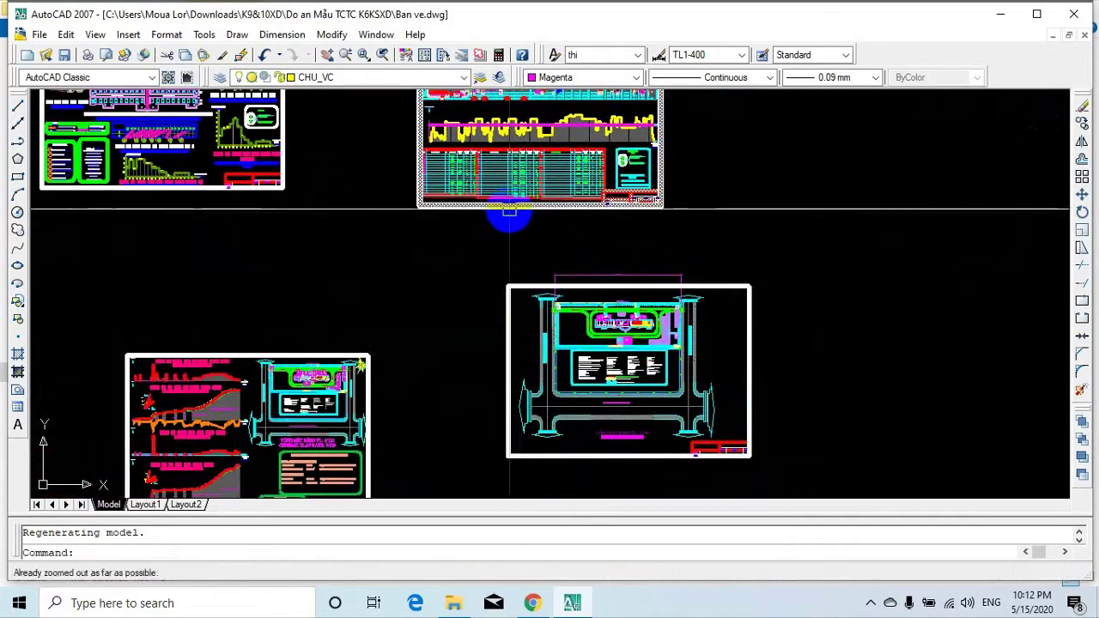
{"action": "scroll", "coordinate": [577, 352], "scroll_direction": "up", "scroll_amount": 2}
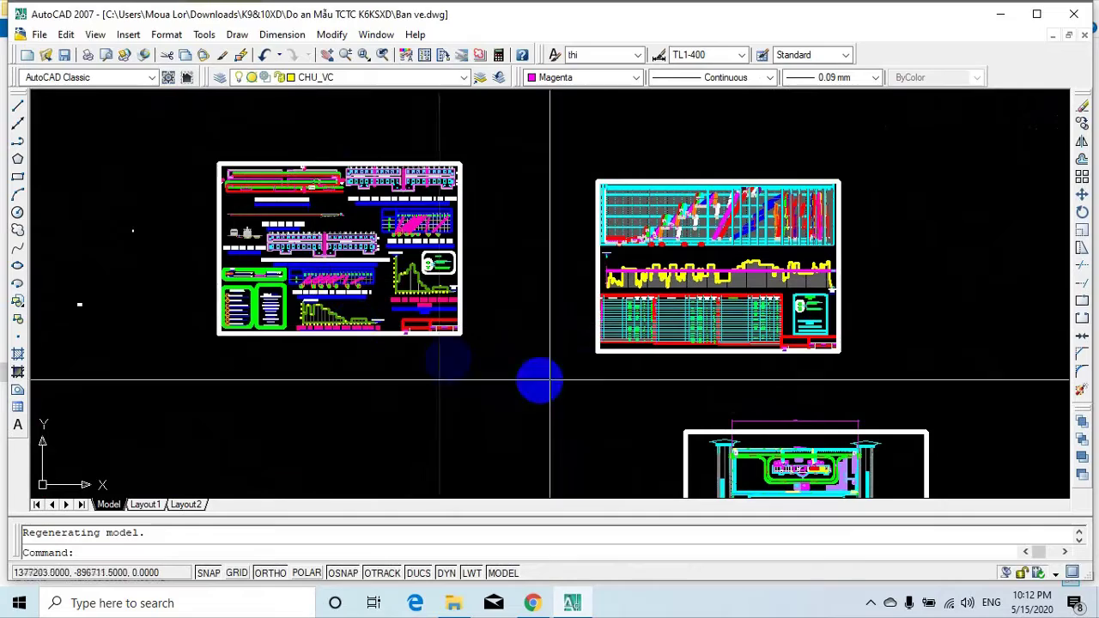
{"action": "middle_click_drag", "start_coordinate": [552, 304], "coordinate": [446, 200]}
{"action": "middle_click_drag", "start_coordinate": [406, 105], "coordinate": [358, 43]}
{"action": "scroll", "coordinate": [614, 312], "scroll_direction": "down", "scroll_amount": 2}
{"action": "middle_click_drag", "start_coordinate": [433, 312], "coordinate": [506, 411]}
{"action": "scroll", "coordinate": [448, 344], "scroll_direction": "down", "scroll_amount": 2}
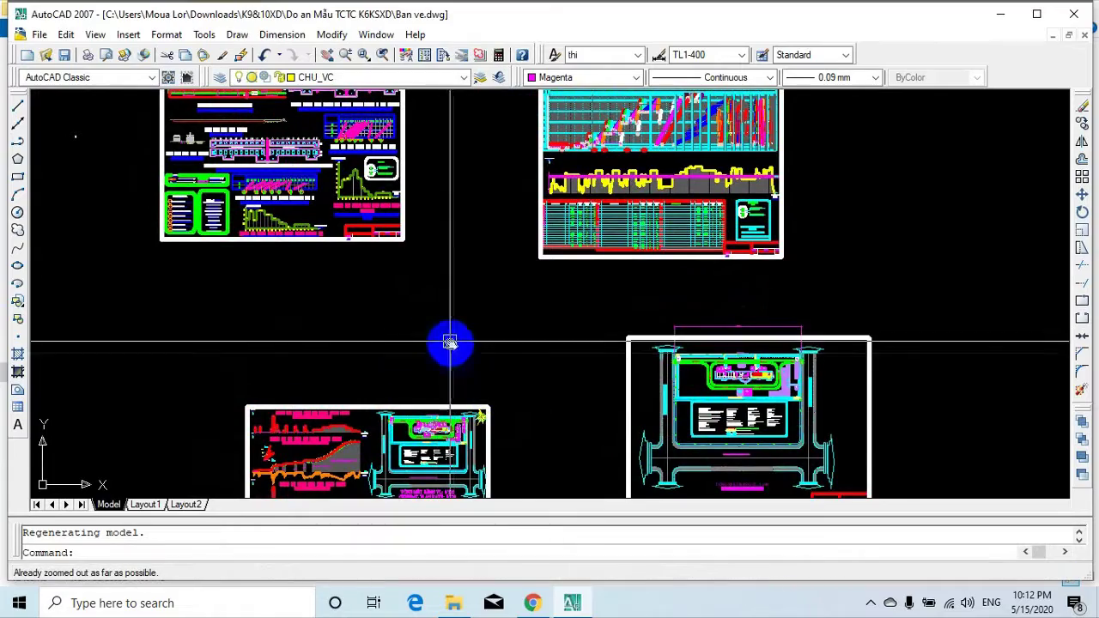
{"action": "middle_click_drag", "start_coordinate": [451, 343], "coordinate": [478, 417]}
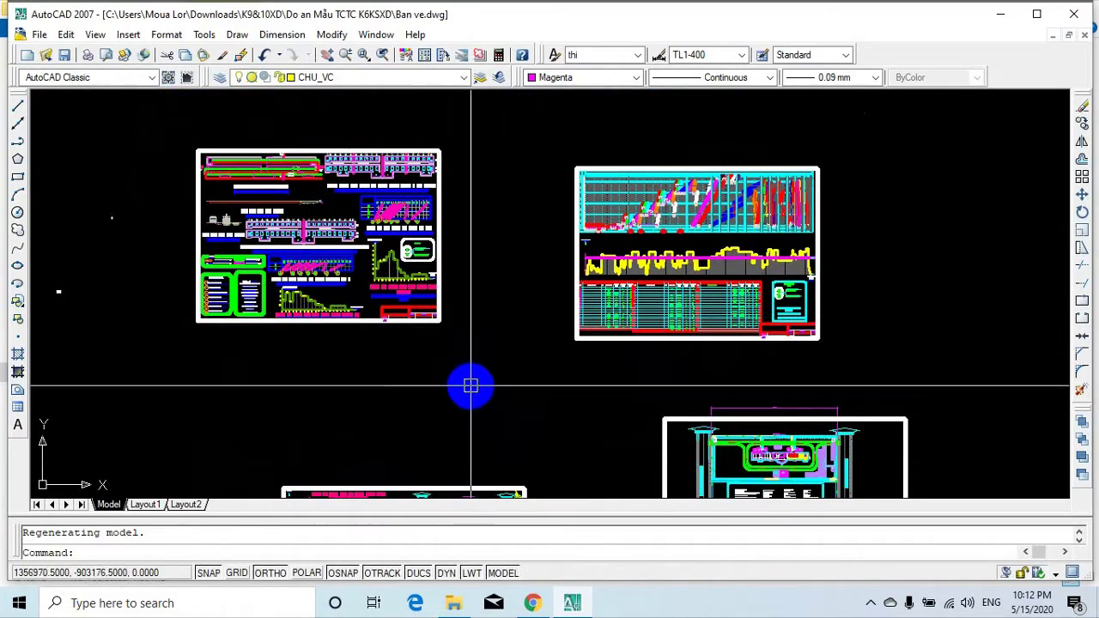
Reopen the block "toi" from the foundation sheet's title block in the Block Editor and close the dynamic block demonstration window.
{"action": "scroll", "coordinate": [385, 331], "scroll_direction": "up", "scroll_amount": 2}
{"action": "scroll", "coordinate": [385, 330], "scroll_direction": "up", "scroll_amount": 5}
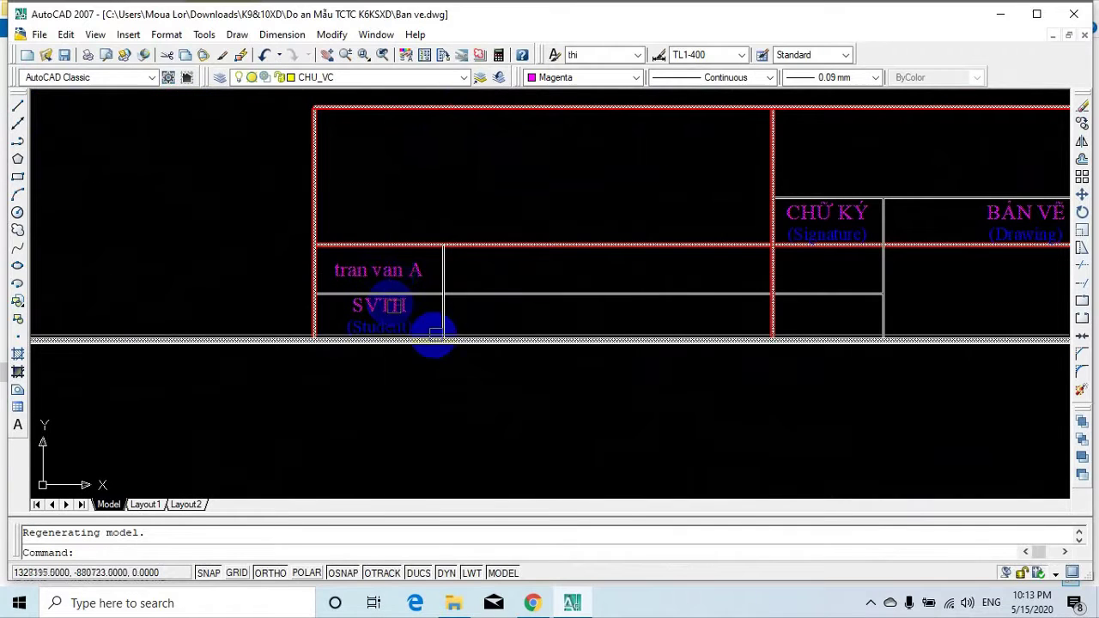
{"action": "double_click", "coordinate": [395, 270]}
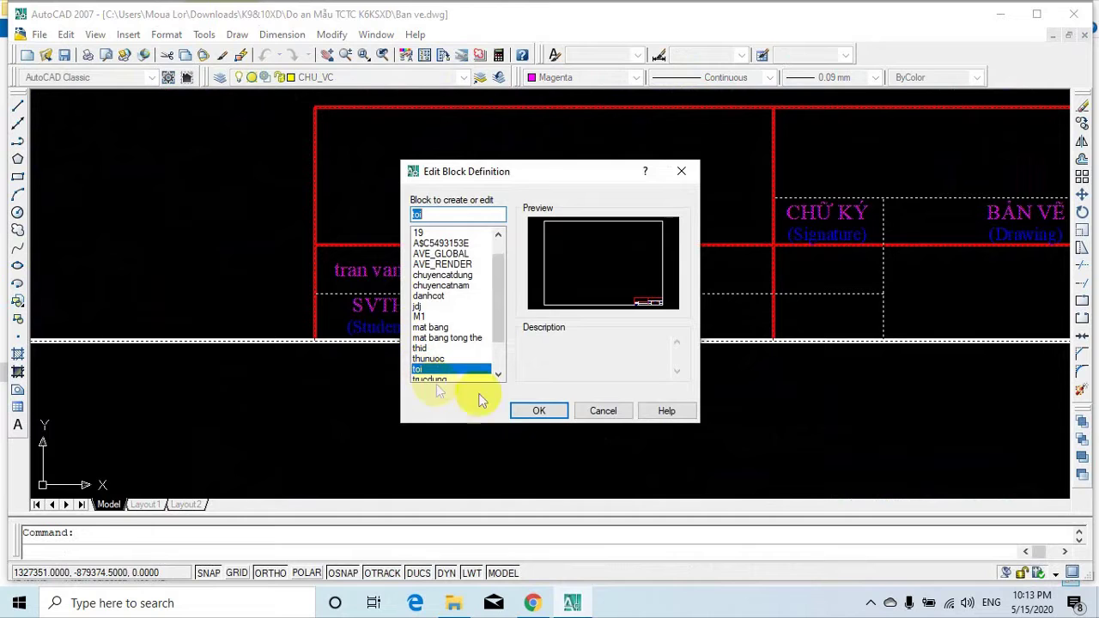
{"action": "left_click", "coordinate": [551, 417]}
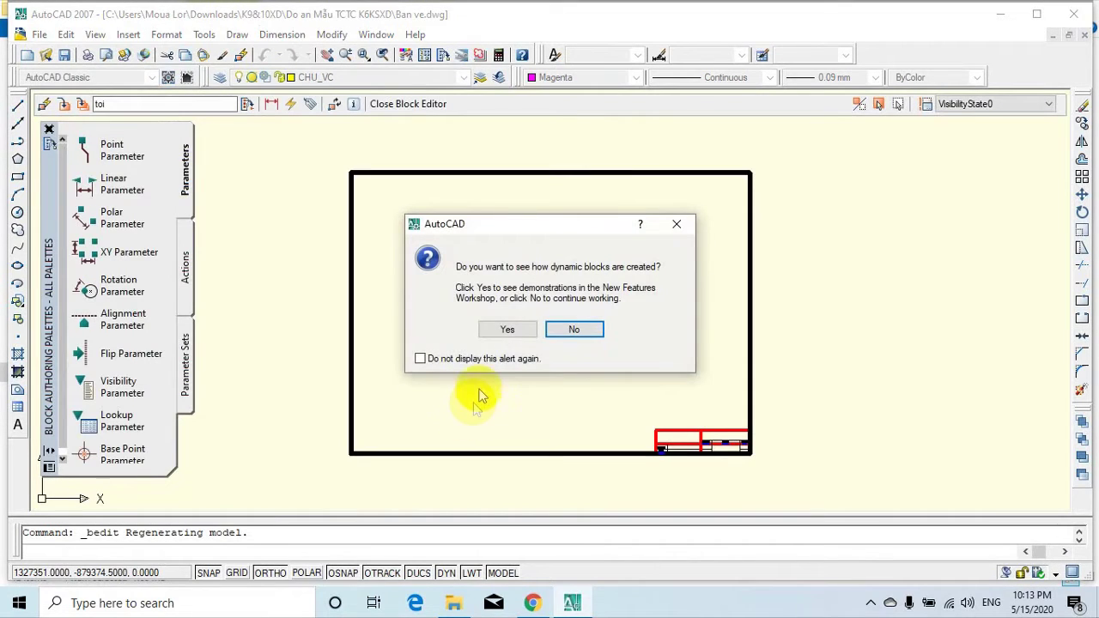
{"action": "left_click", "coordinate": [507, 331]}
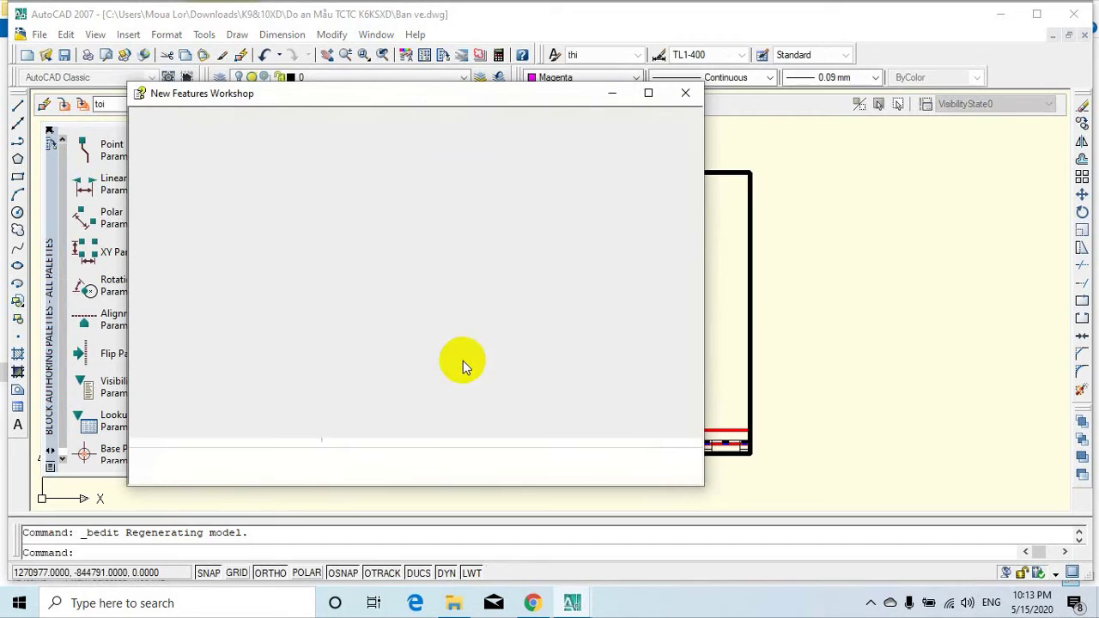
{"action": "left_click", "coordinate": [685, 94]}
Replace the text in the cell above SVTH with "TOI MUON" and close the Block Editor, saving the changes to block "toi".
{"action": "scroll", "coordinate": [687, 446], "scroll_direction": "up", "scroll_amount": 5}
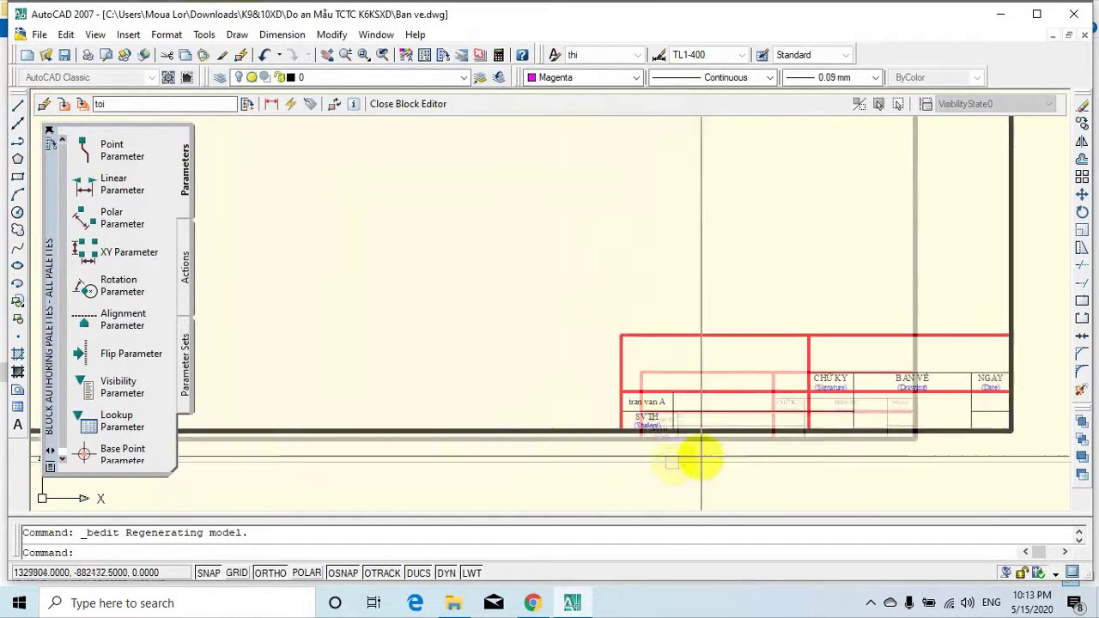
{"action": "scroll", "coordinate": [663, 392], "scroll_direction": "up", "scroll_amount": 4}
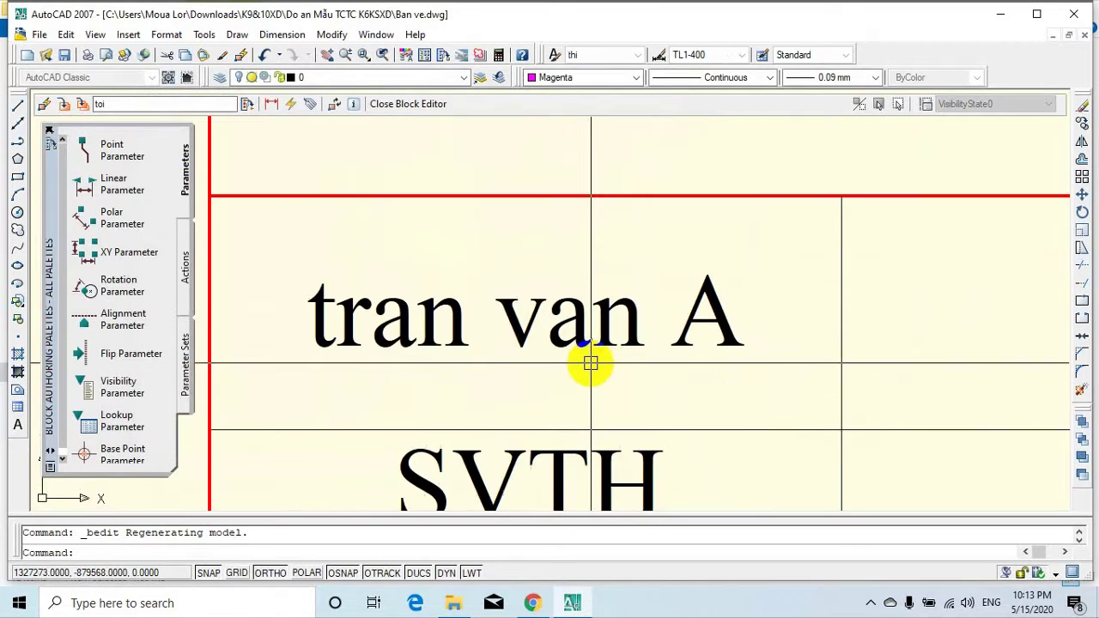
{"action": "type", "text": "ed"}
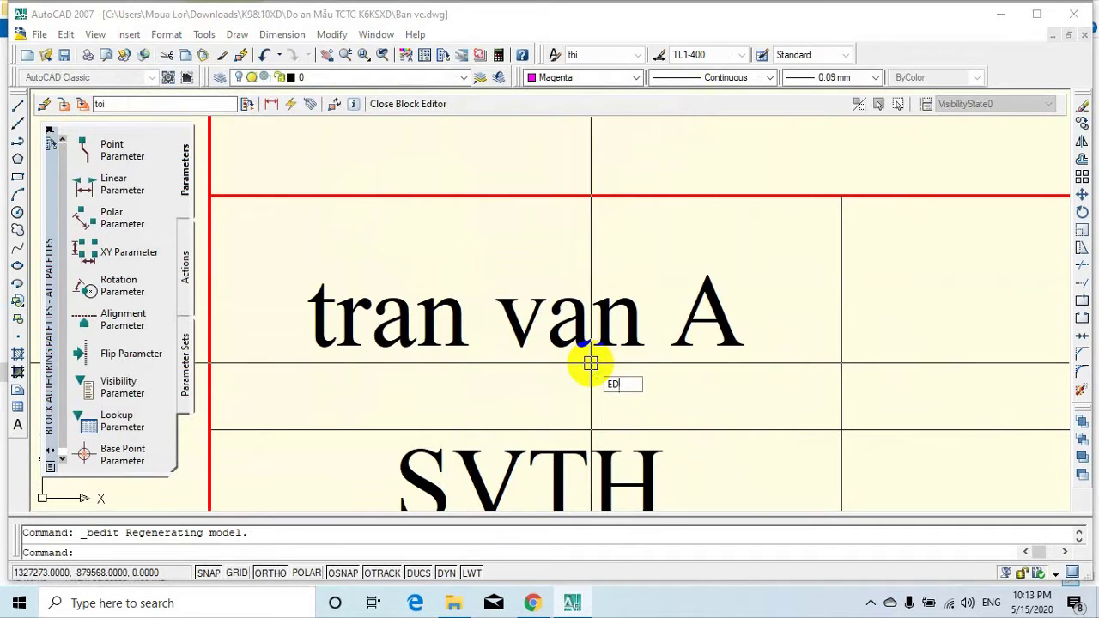
{"action": "key", "text": "Return"}
{"action": "left_click", "coordinate": [709, 347]}
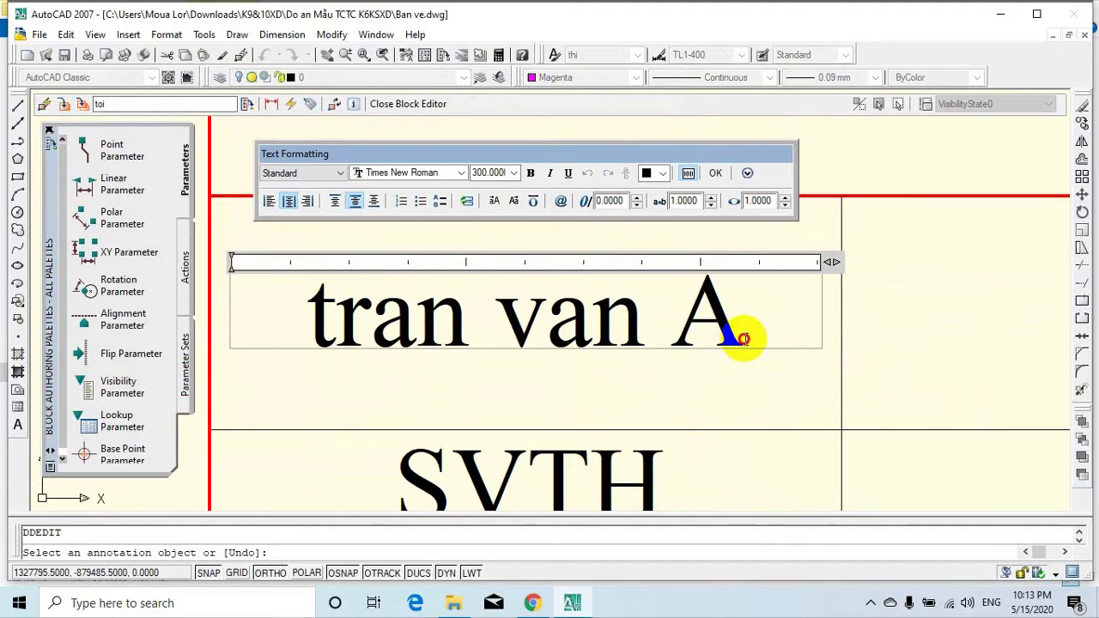
{"action": "left_click_drag", "start_coordinate": [708, 343], "coordinate": [313, 355]}
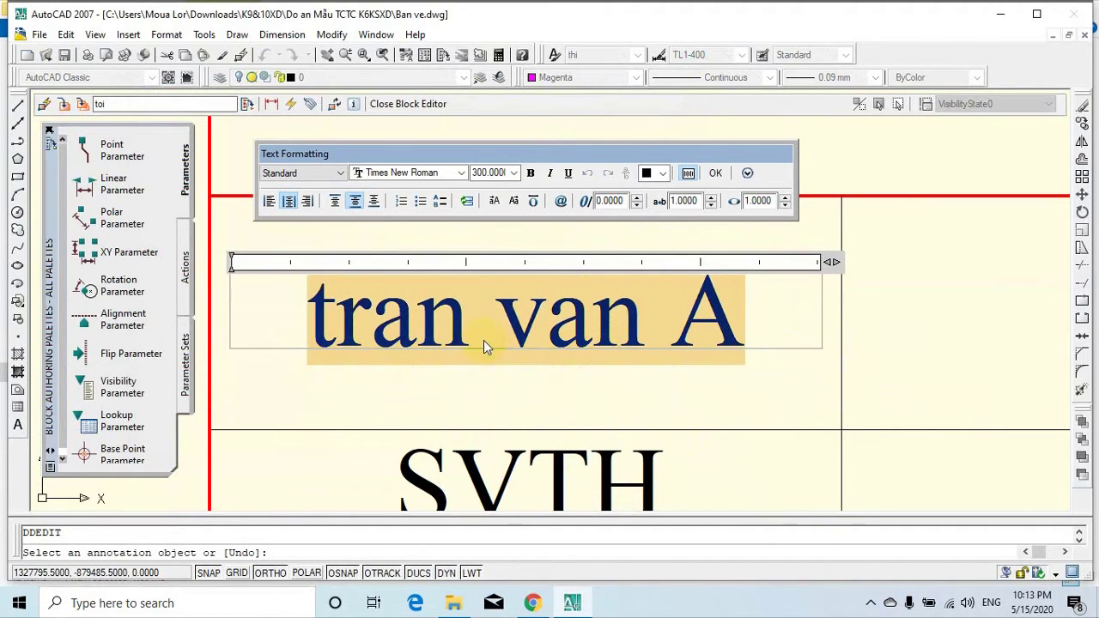
{"action": "type", "text": "TOI MUO"}
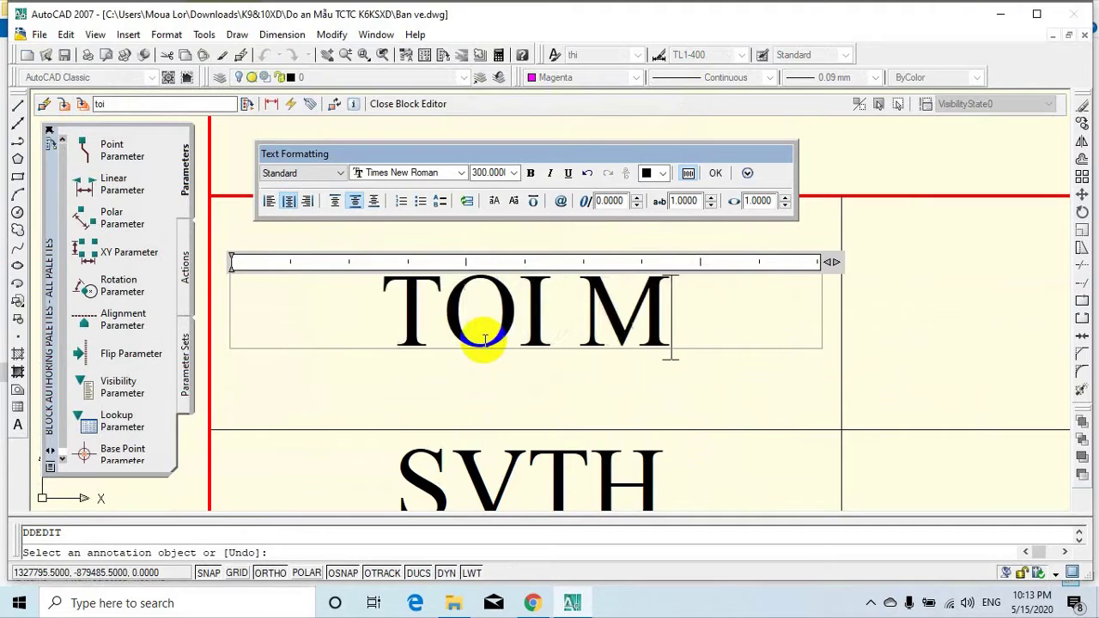
{"action": "key", "text": "BackSpace"}
{"action": "key", "text": "BackSpace"}
{"action": "key", "text": "BackSpace"}
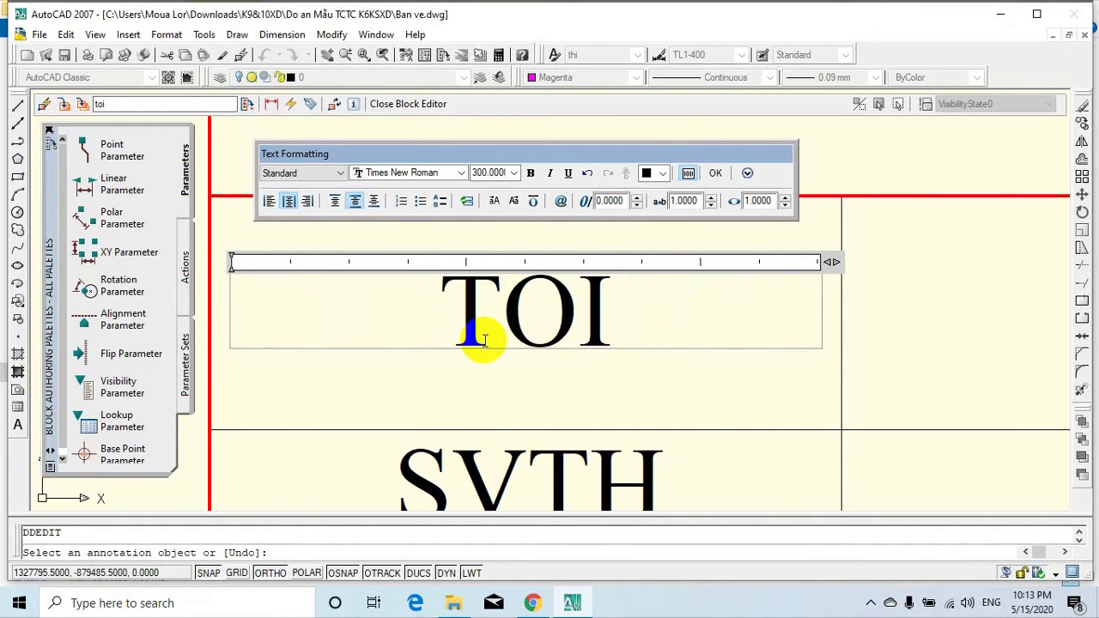
{"action": "type", "text": "M"}
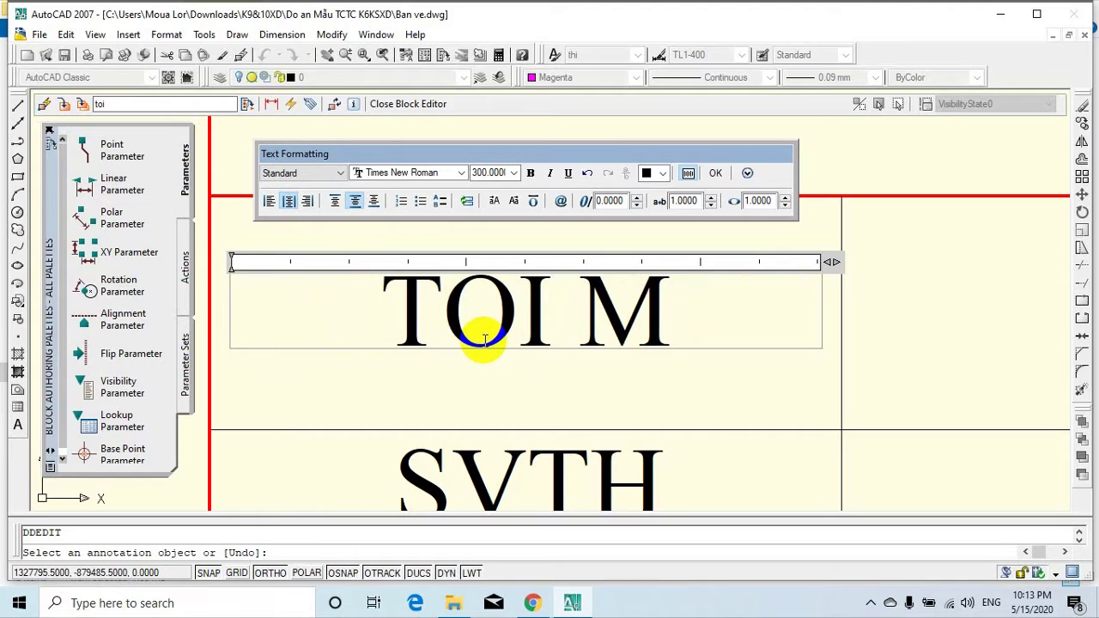
{"action": "type", "text": "UON"}
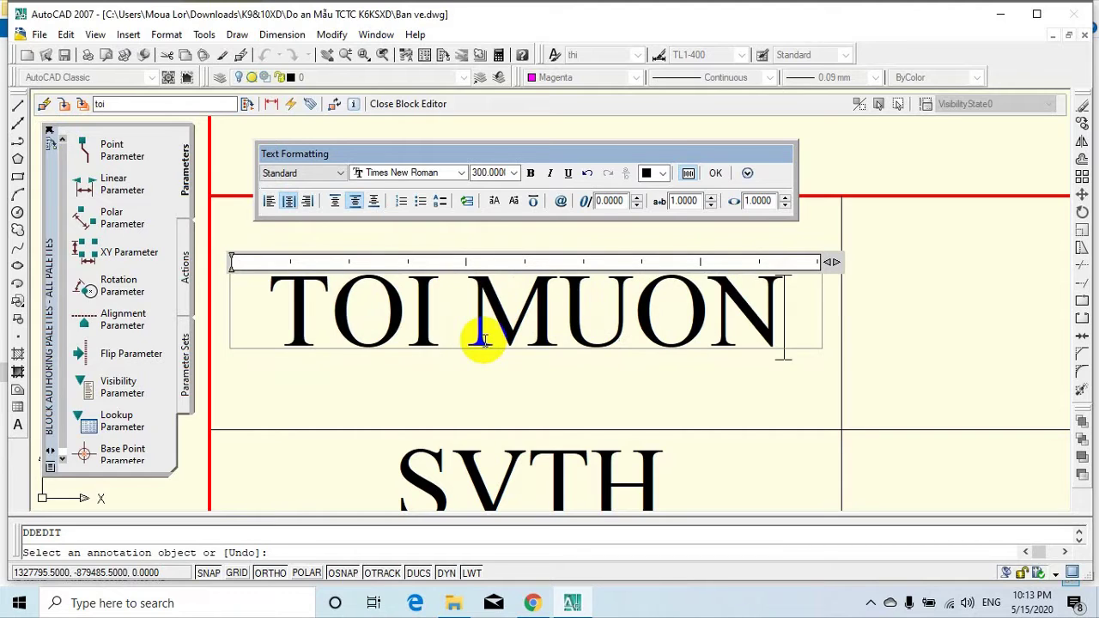
{"action": "left_click", "coordinate": [715, 173]}
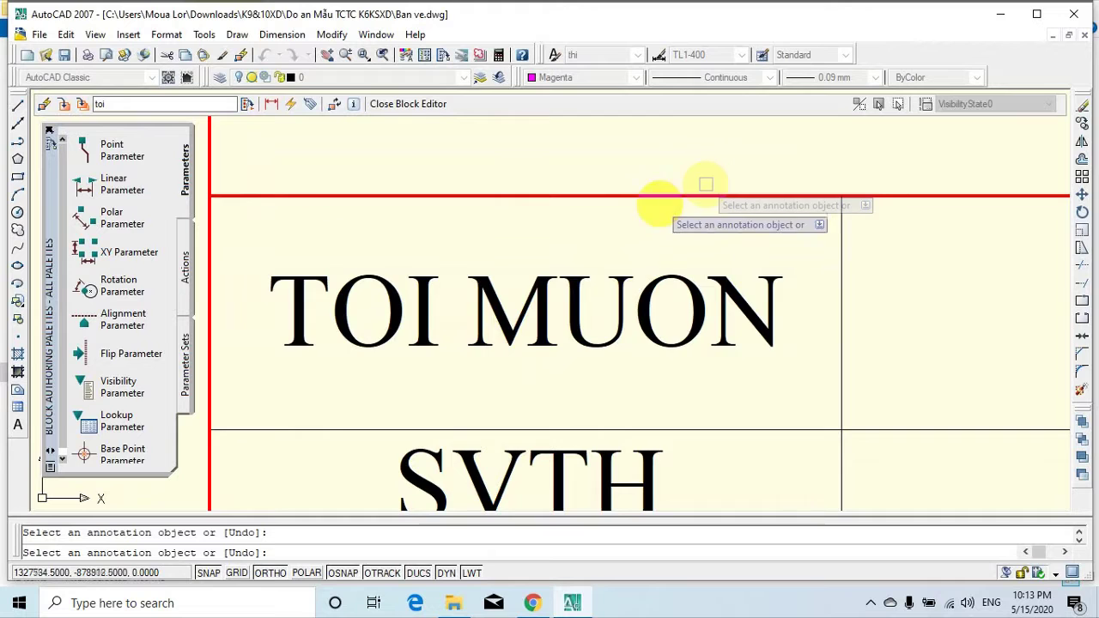
{"action": "scroll", "coordinate": [534, 339], "scroll_direction": "down", "scroll_amount": 2}
{"action": "key", "text": "Return"}
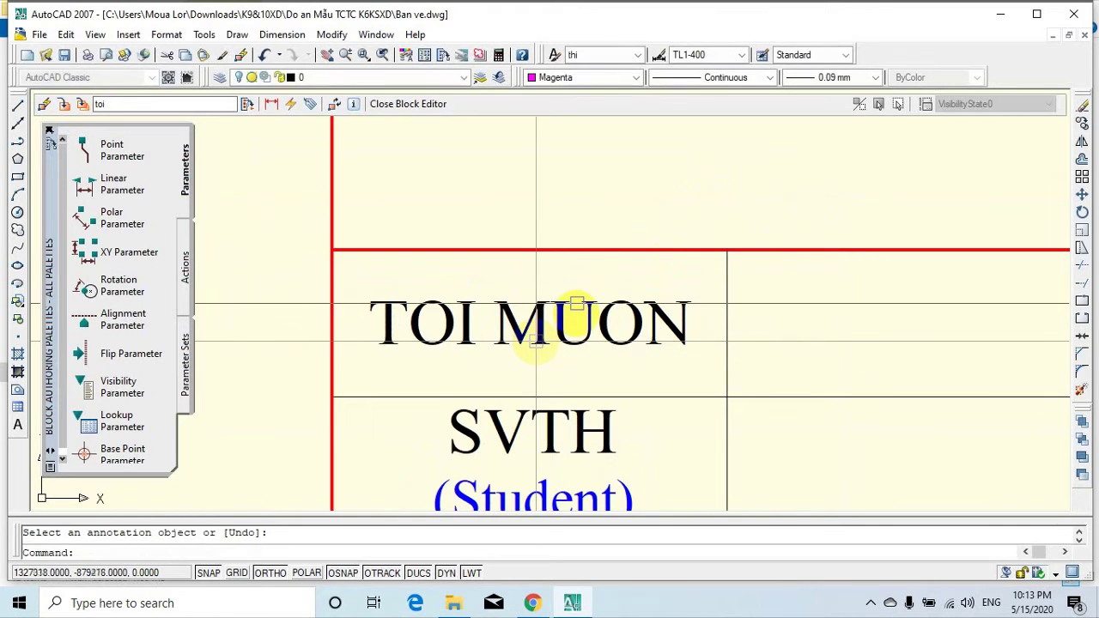
{"action": "left_click", "coordinate": [406, 107]}
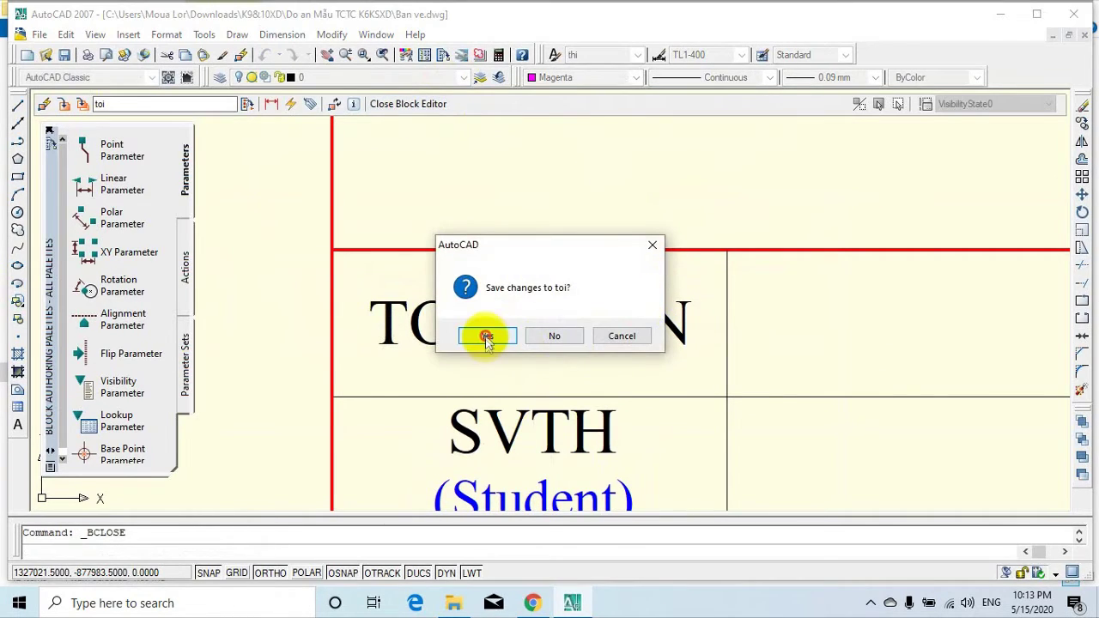
{"action": "left_click", "coordinate": [486, 336]}
Check the cell above SVTH in the title blocks of the foundation sheet and the construction schedule sheet.
{"action": "scroll", "coordinate": [399, 323], "scroll_direction": "down", "scroll_amount": 2}
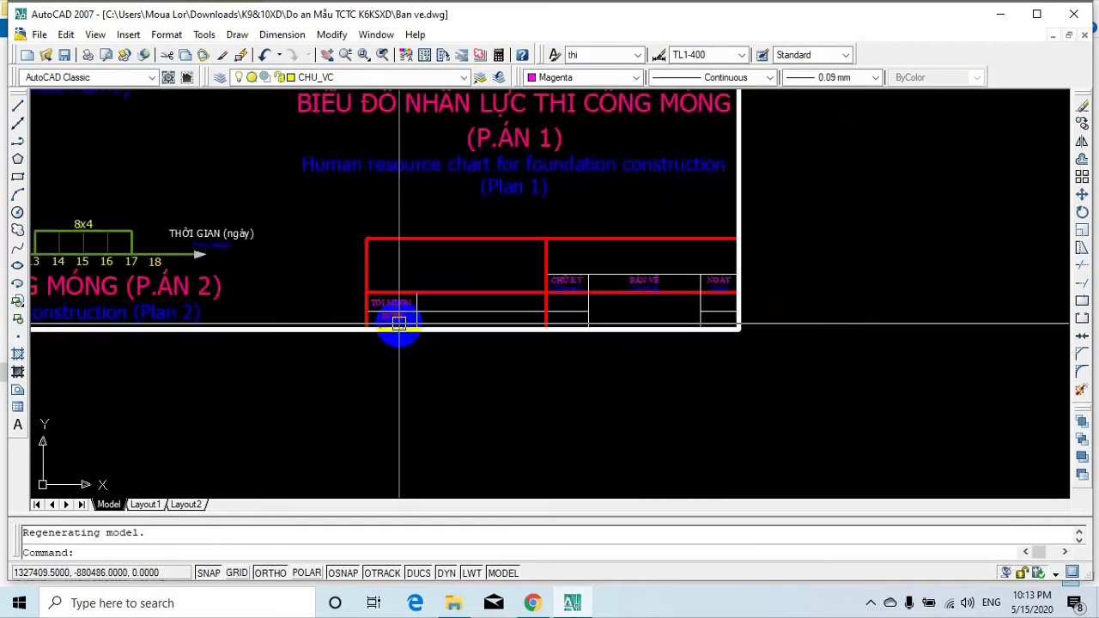
{"action": "scroll", "coordinate": [399, 323], "scroll_direction": "up", "scroll_amount": 5}
{"action": "scroll", "coordinate": [358, 277], "scroll_direction": "down", "scroll_amount": 10}
{"action": "scroll", "coordinate": [349, 322], "scroll_direction": "down", "scroll_amount": 2}
{"action": "scroll", "coordinate": [515, 309], "scroll_direction": "up", "scroll_amount": 8}
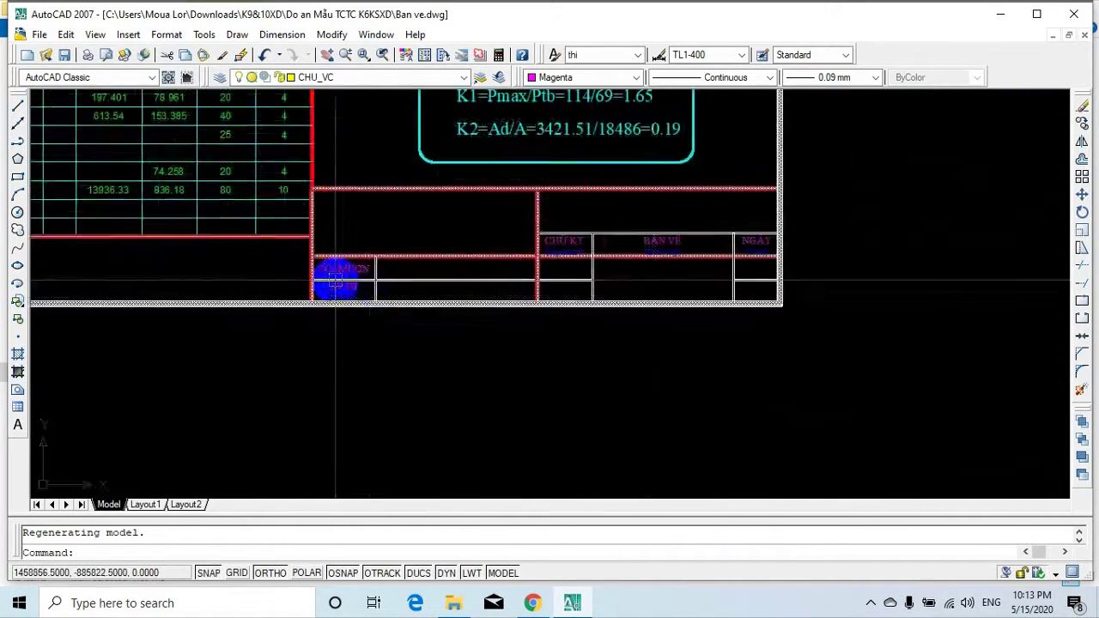
{"action": "scroll", "coordinate": [335, 280], "scroll_direction": "up", "scroll_amount": 3}
{"action": "scroll", "coordinate": [325, 250], "scroll_direction": "down", "scroll_amount": 8}
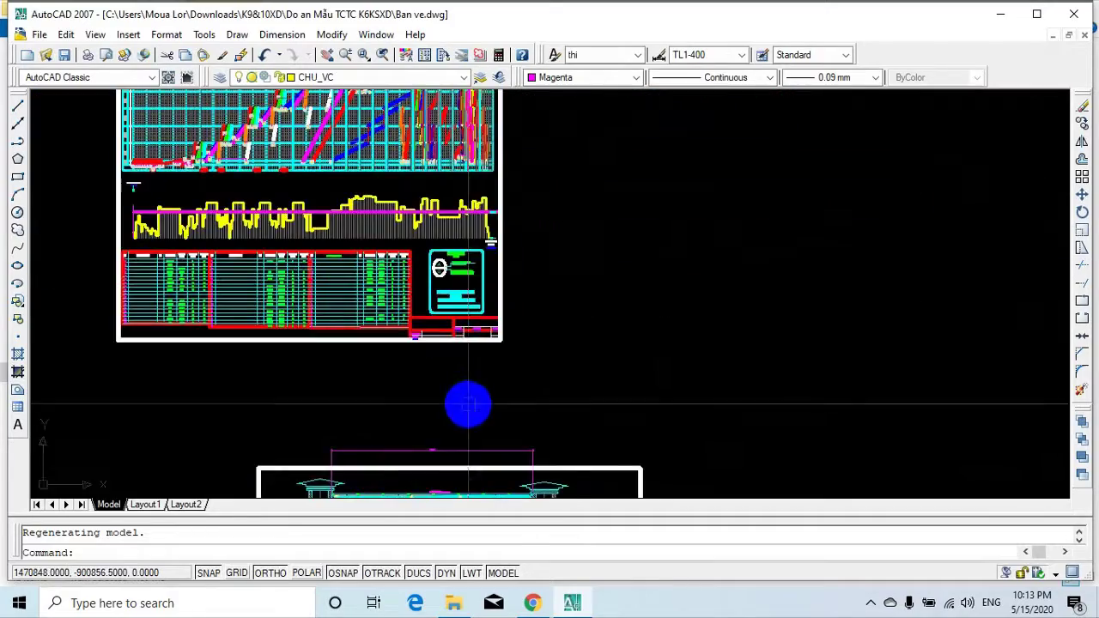
Check the same cell in the title blocks of the general plan sheet and the material chart sheet.
{"action": "scroll", "coordinate": [439, 340], "scroll_direction": "up", "scroll_amount": 4}
{"action": "scroll", "coordinate": [427, 355], "scroll_direction": "down", "scroll_amount": 3}
{"action": "scroll", "coordinate": [430, 355], "scroll_direction": "up", "scroll_amount": 1}
{"action": "middle_click_drag", "start_coordinate": [448, 339], "coordinate": [378, 191]}
{"action": "middle_click_drag", "start_coordinate": [450, 386], "coordinate": [442, 336]}
{"action": "scroll", "coordinate": [446, 360], "scroll_direction": "up", "scroll_amount": 5}
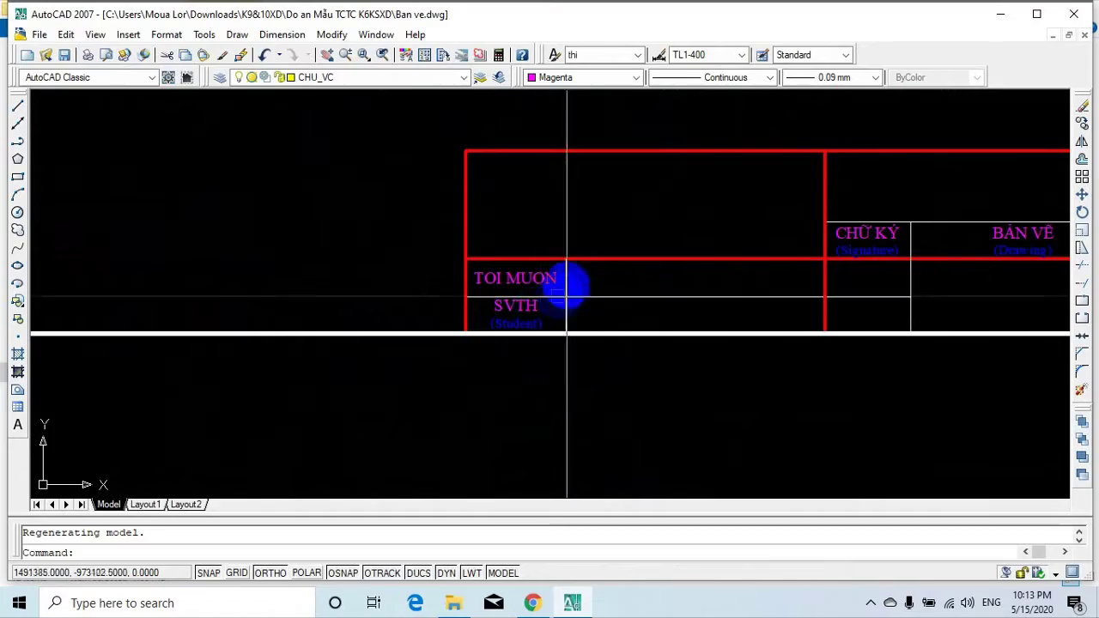
{"action": "scroll", "coordinate": [394, 311], "scroll_direction": "down", "scroll_amount": 4}
{"action": "middle_click_drag", "start_coordinate": [346, 315], "coordinate": [834, 351]}
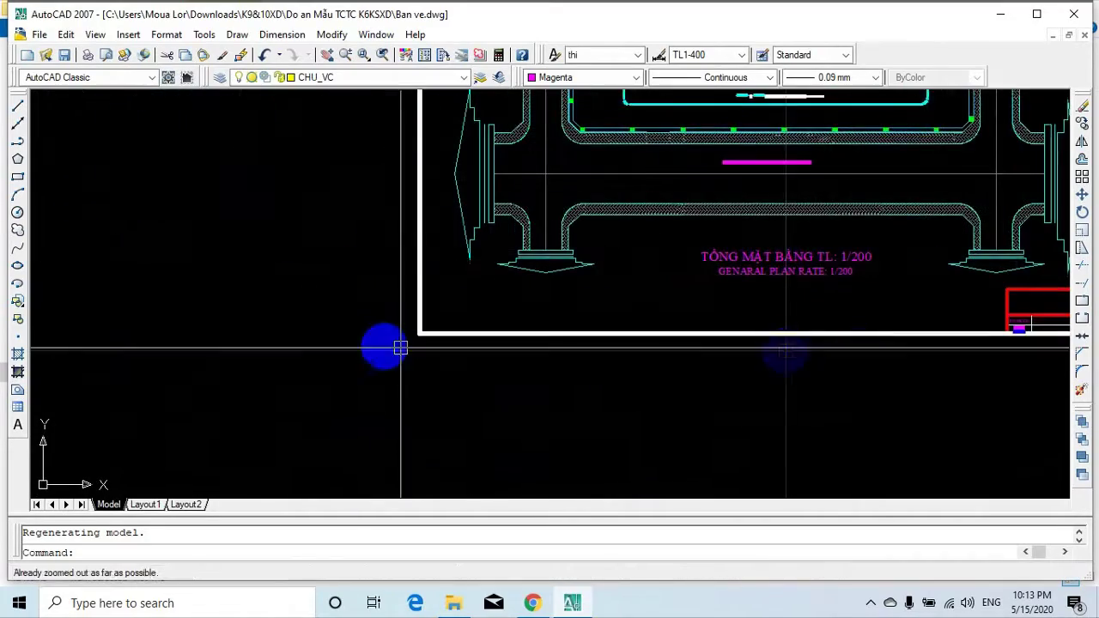
{"action": "scroll", "coordinate": [346, 338], "scroll_direction": "down", "scroll_amount": 2}
{"action": "mouse_move", "coordinate": [394, 287]}
{"action": "middle_mouse_down"}
{"action": "mouse_move", "coordinate": [487, 240]}
{"action": "mouse_move", "coordinate": [712, 240]}
{"action": "middle_mouse_up"}
{"action": "scroll", "coordinate": [317, 442], "scroll_direction": "up", "scroll_amount": 4}
{"action": "scroll", "coordinate": [419, 390], "scroll_direction": "up", "scroll_amount": 2}
{"action": "scroll", "coordinate": [377, 365], "scroll_direction": "up", "scroll_amount": 3}
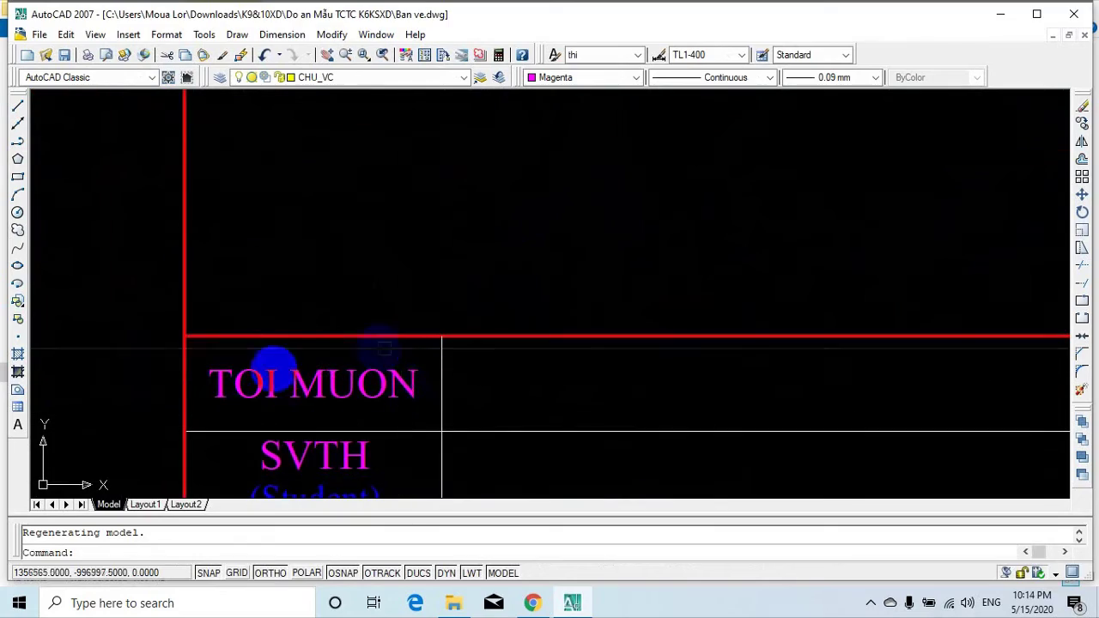
Look over all four sheets together with their updated title blocks.
{"action": "scroll", "coordinate": [301, 375], "scroll_direction": "down", "scroll_amount": 8}
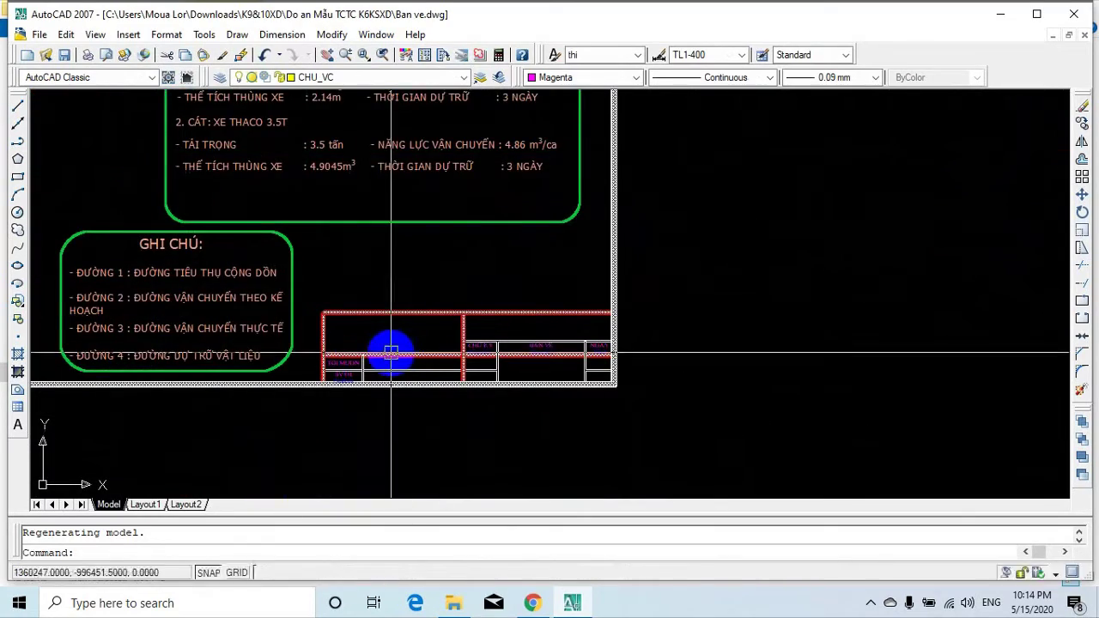
{"action": "scroll", "coordinate": [384, 233], "scroll_direction": "down", "scroll_amount": 10}
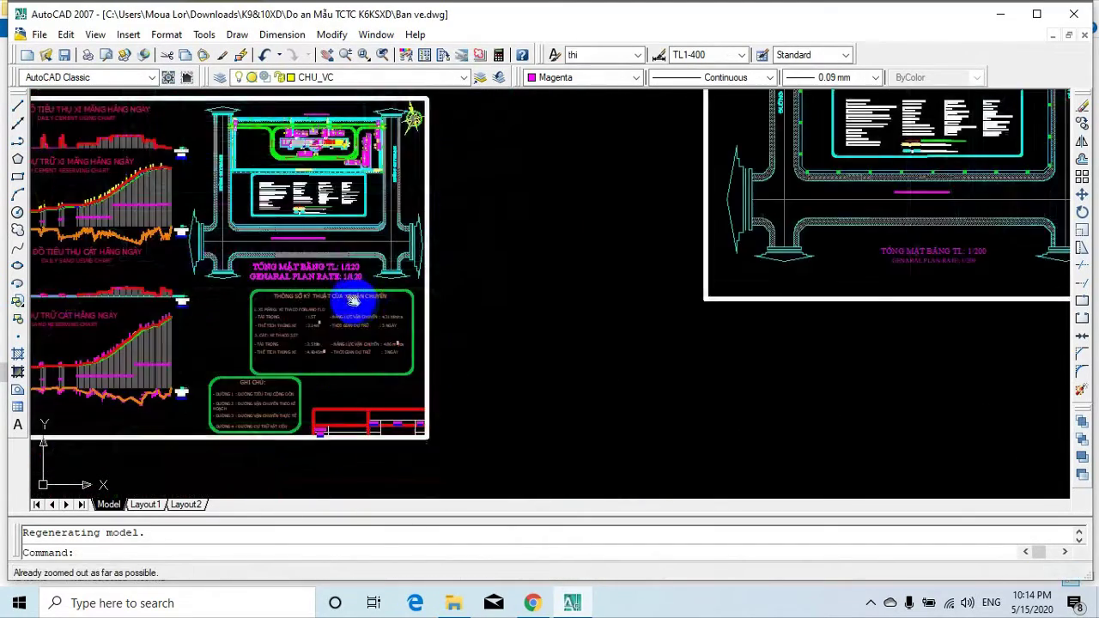
{"action": "scroll", "coordinate": [562, 255], "scroll_direction": "down", "scroll_amount": 5}
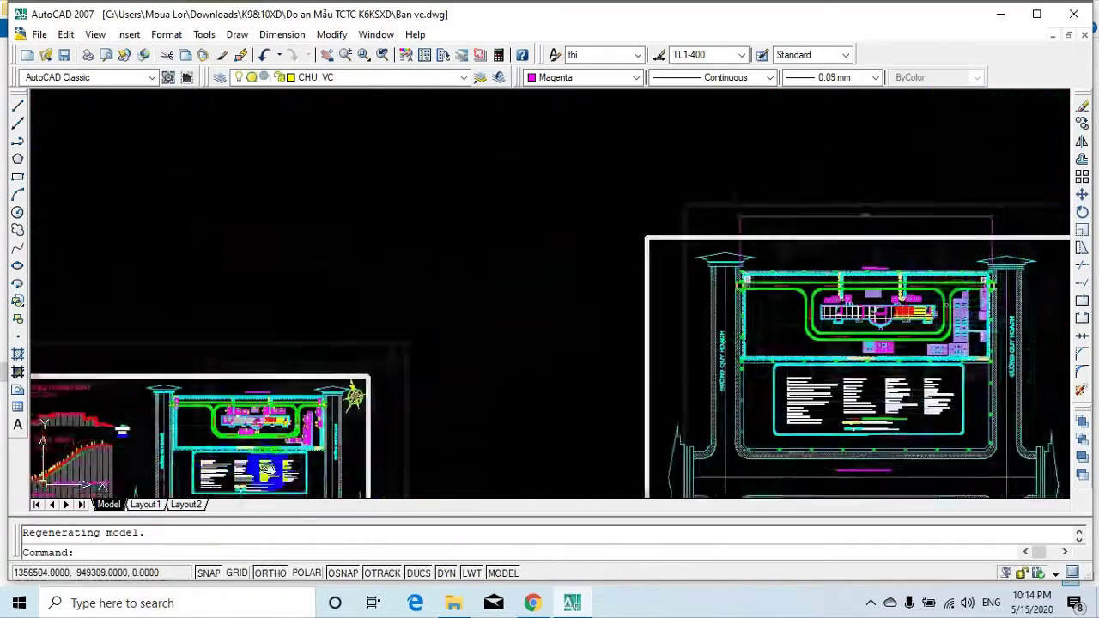
{"action": "middle_click_drag", "start_coordinate": [534, 294], "coordinate": [568, 332]}
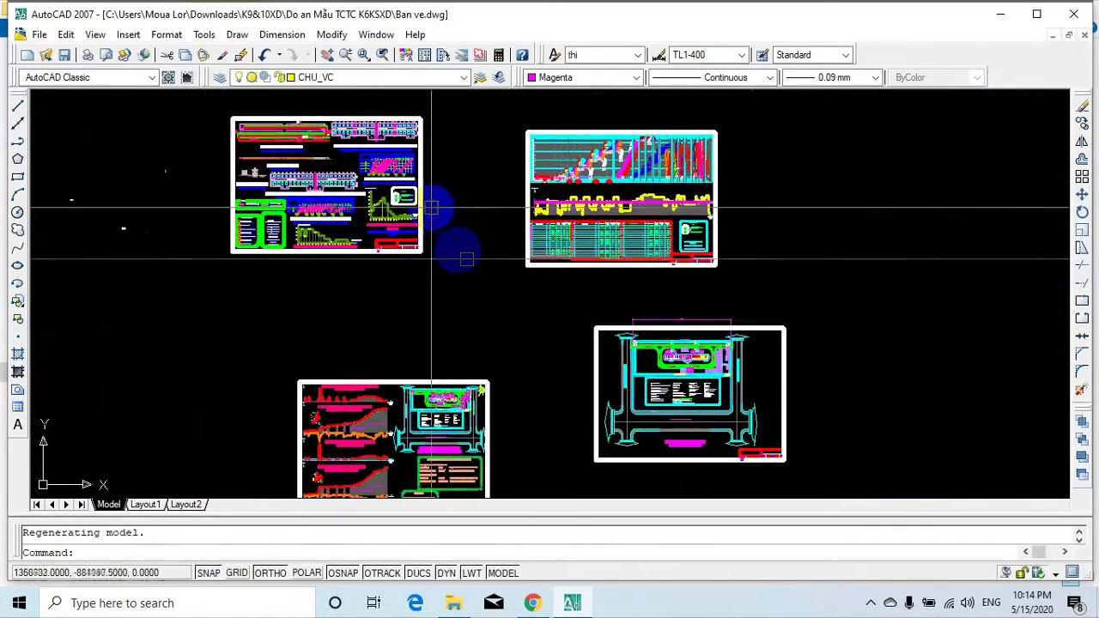
{"action": "scroll", "coordinate": [431, 207], "scroll_direction": "up", "scroll_amount": 2}
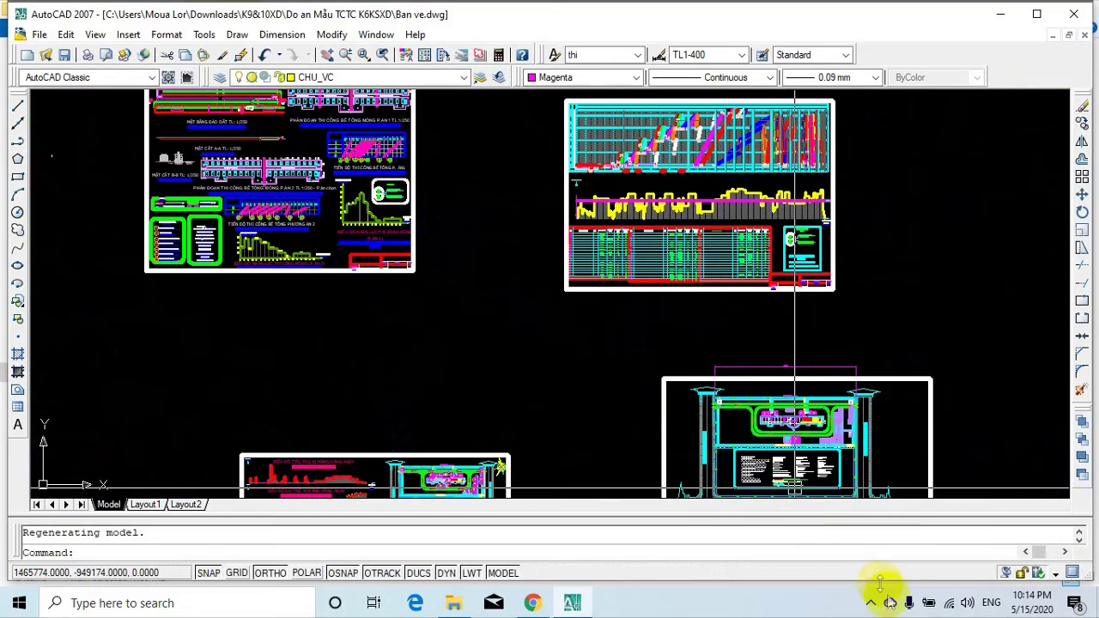